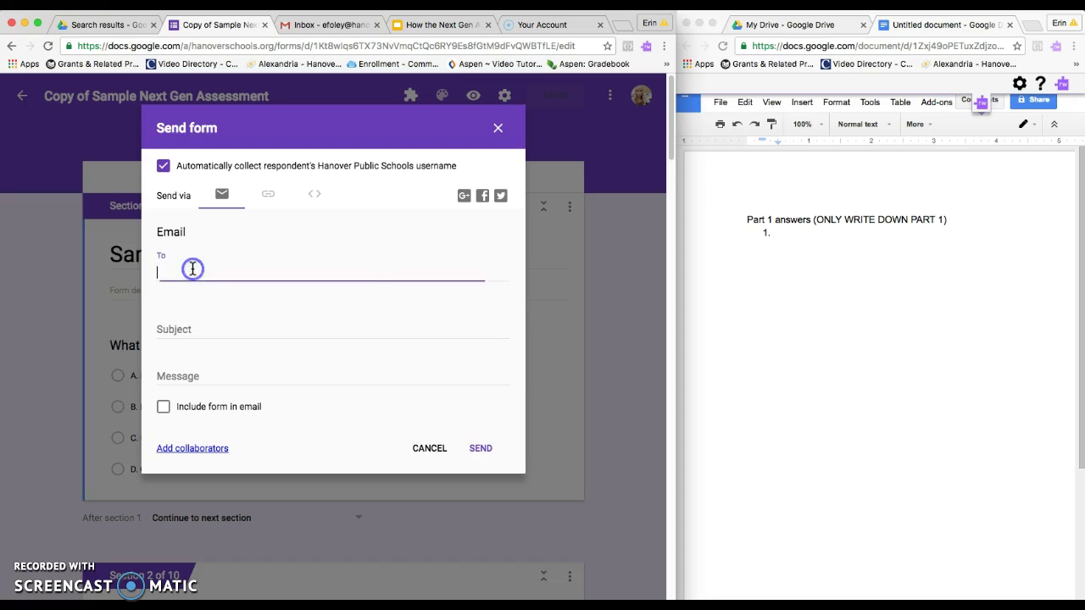
- Email the form to your own address with the form included in the message
{"action": "type", "text": "ef"}
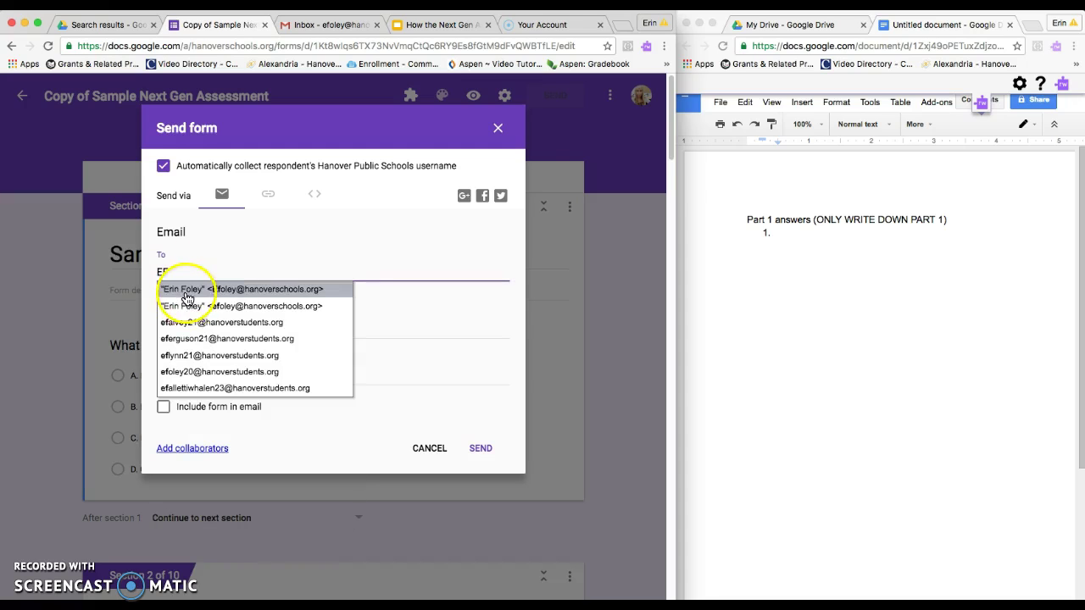
{"action": "left_click", "coordinate": [186, 285]}
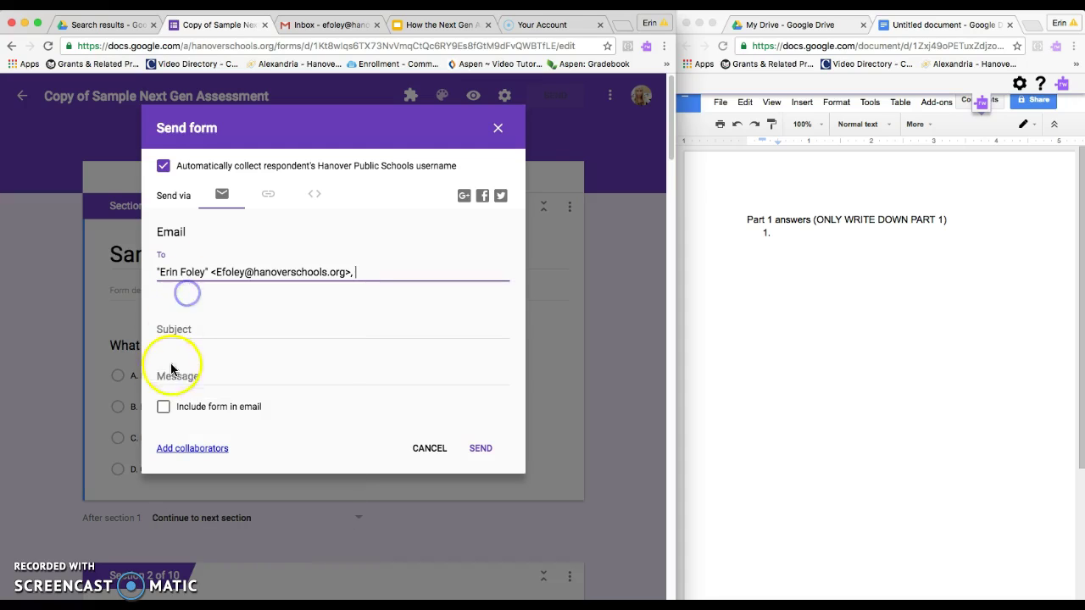
{"action": "left_click", "coordinate": [164, 411]}
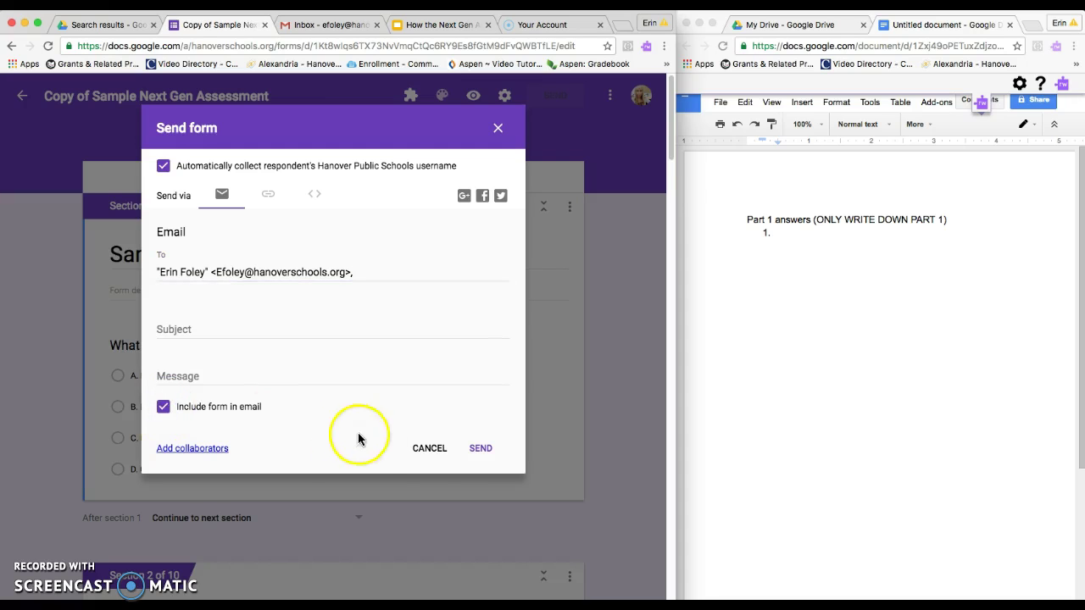
{"action": "left_click", "coordinate": [481, 449]}
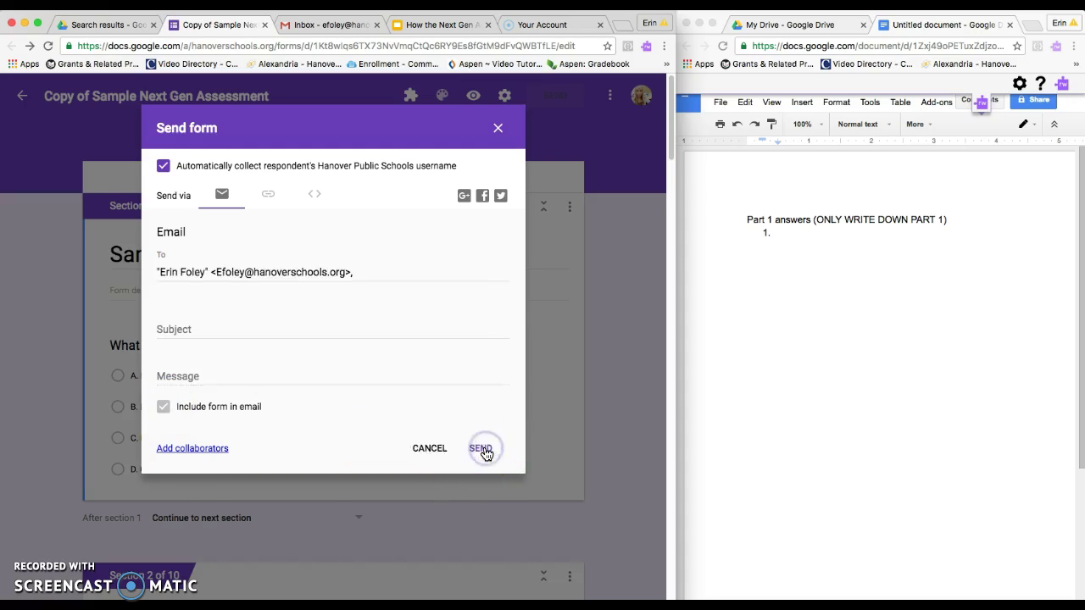
- Switch to Gmail, open the new Sample Next Gen Assessment message and open its form in Google Forms
{"action": "left_click", "coordinate": [335, 28]}
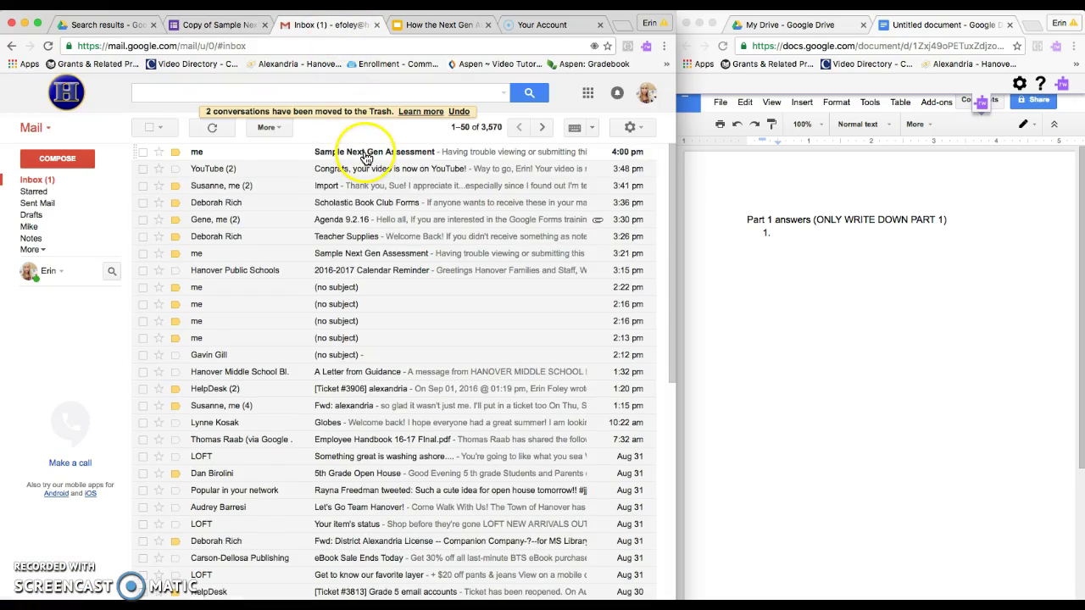
{"action": "left_click", "coordinate": [364, 157]}
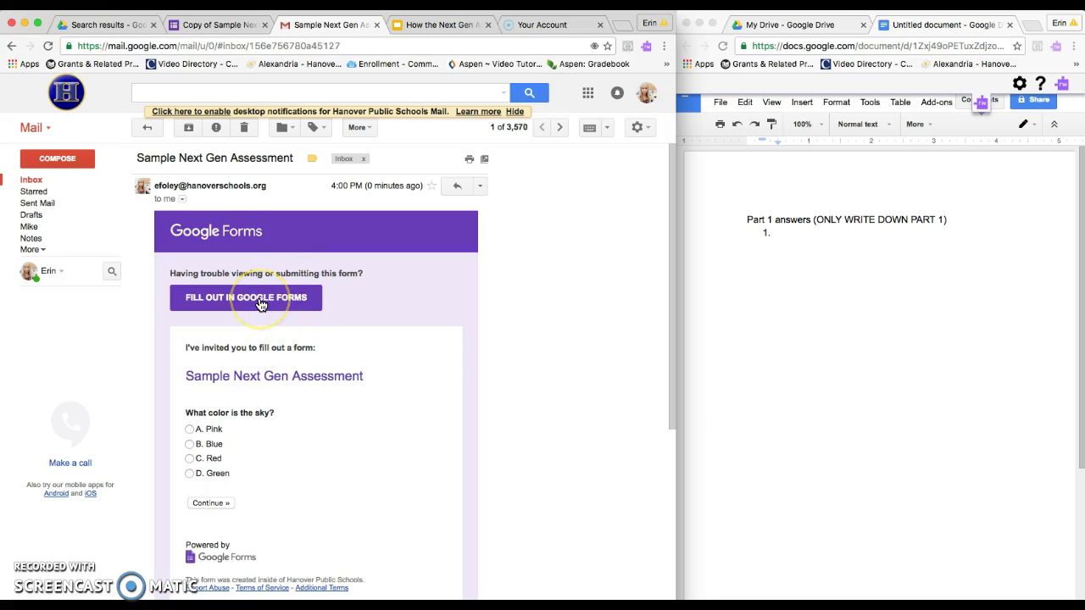
{"action": "left_click", "coordinate": [261, 303]}
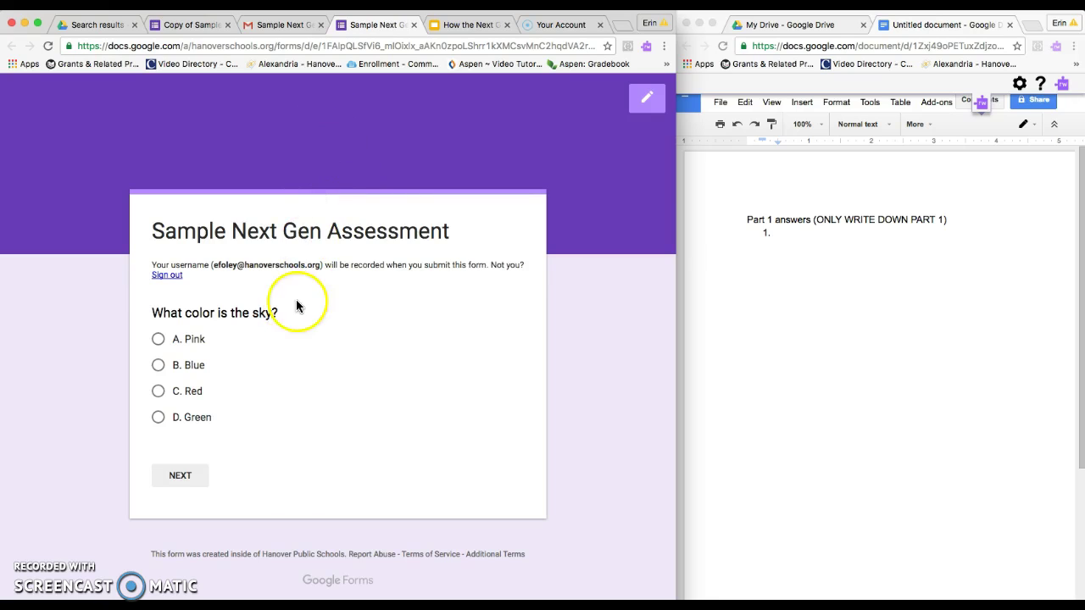
- Answer the sky color question with B. Blue and record B as answer 1 in the Part 1 answers document
{"action": "left_click", "coordinate": [780, 232]}
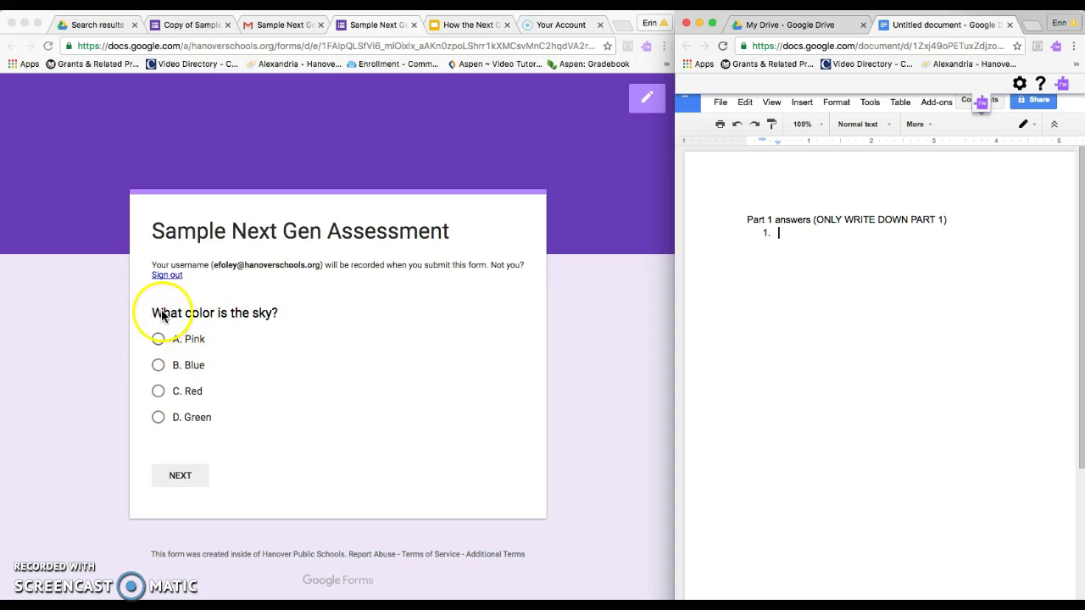
{"action": "left_click", "coordinate": [158, 366]}
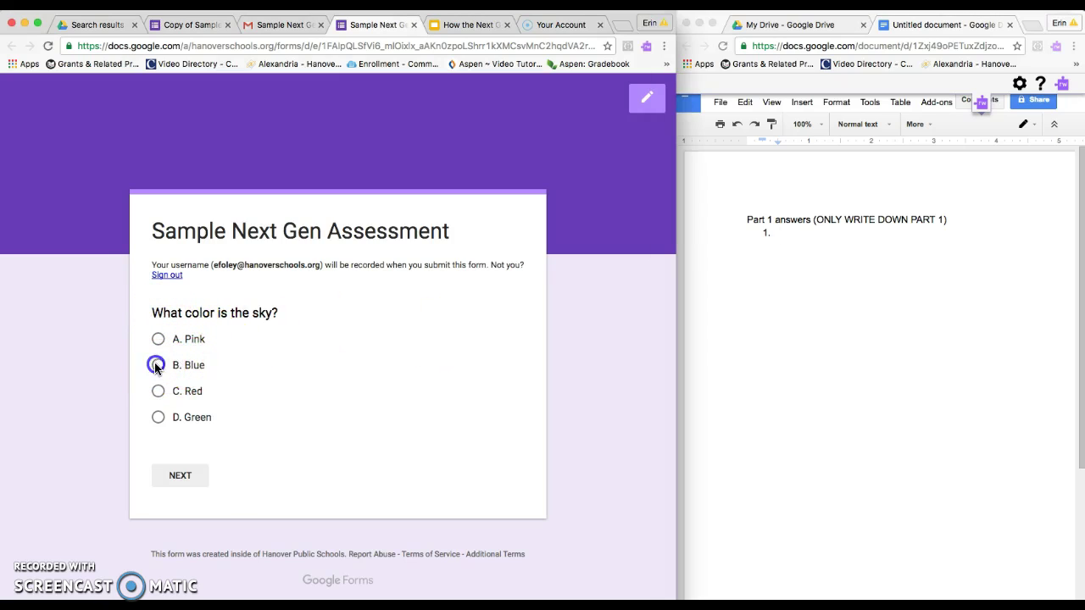
{"action": "left_click", "coordinate": [161, 367]}
{"action": "left_click", "coordinate": [794, 235]}
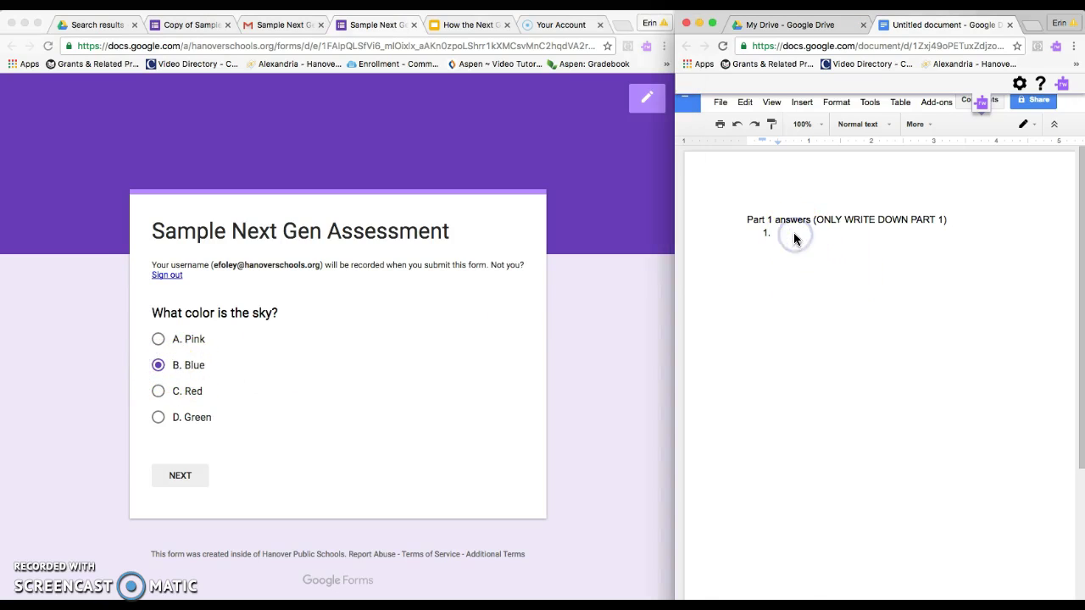
{"action": "type", "text": "B"}
{"action": "left_click", "coordinate": [788, 229]}
- Continue to the follow-up question, choose "I've seen the sky before." and go on to Question 2
{"action": "left_click", "coordinate": [189, 478]}
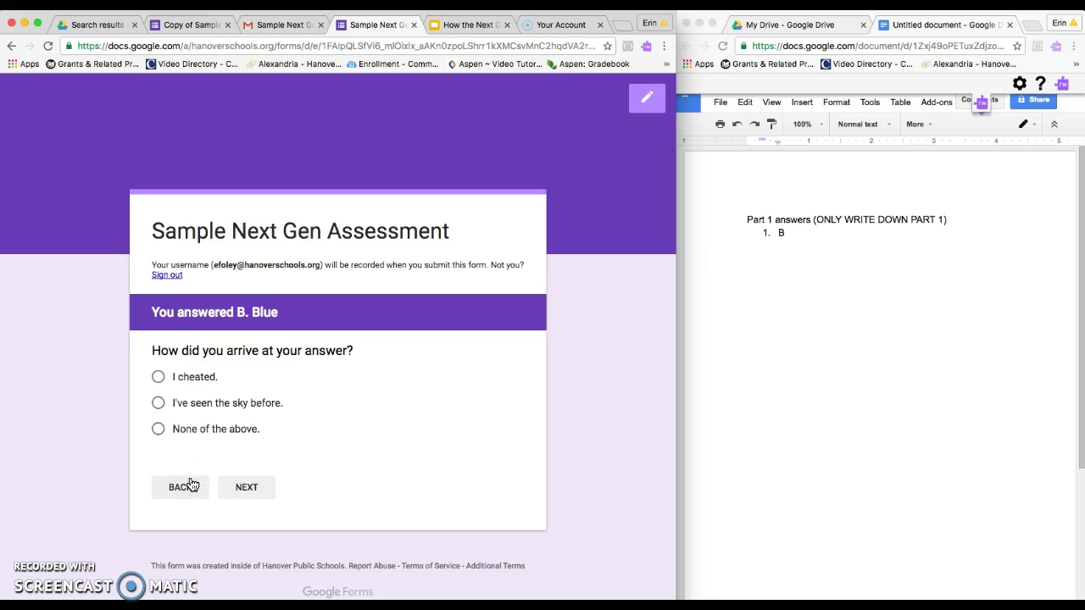
{"action": "left_click", "coordinate": [159, 404]}
{"action": "left_click", "coordinate": [249, 487]}
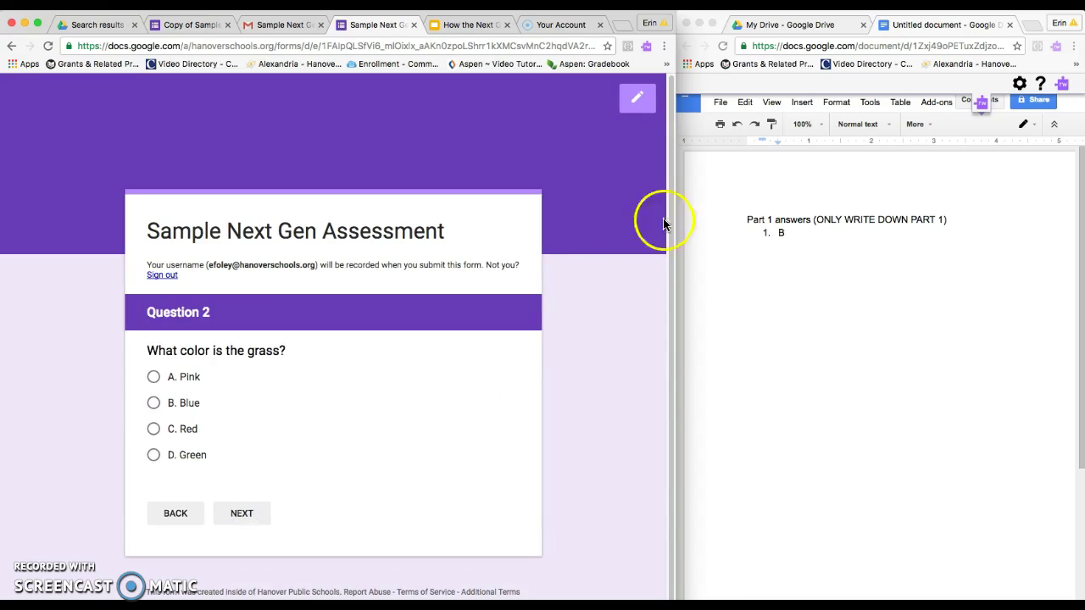
- Answer the grass color question with D. Green and record D as answer 2 in the document's numbered list
{"action": "left_click", "coordinate": [799, 234]}
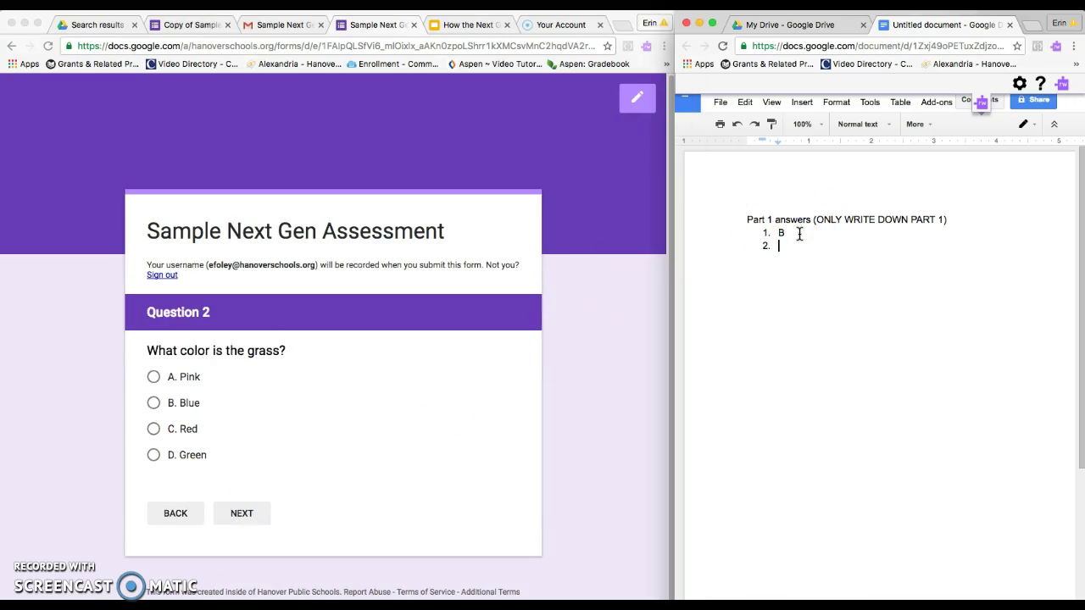
{"action": "left_click", "coordinate": [153, 458]}
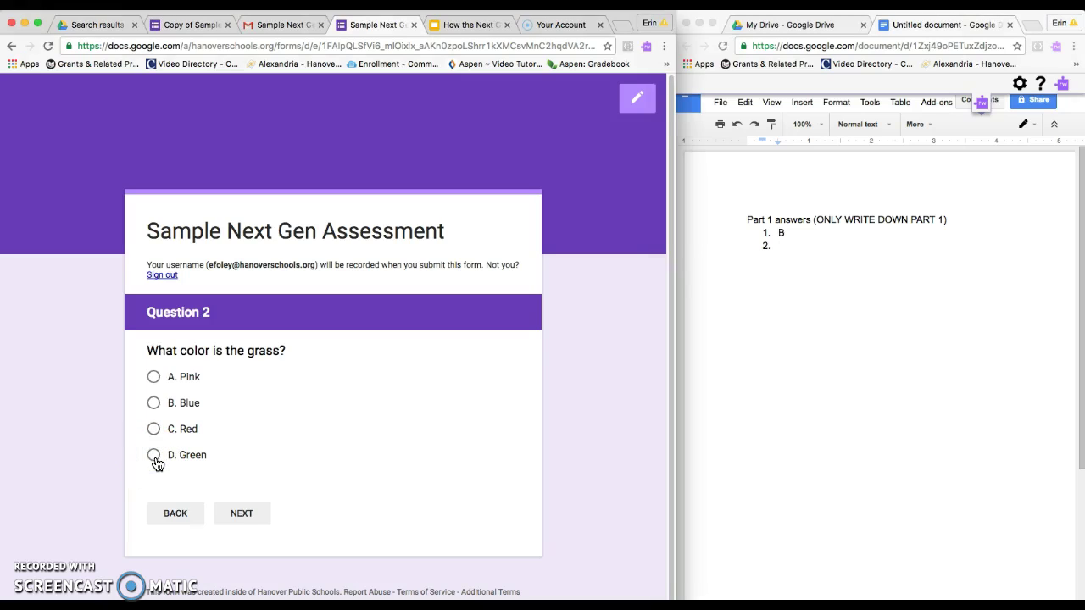
{"action": "left_click", "coordinate": [796, 249]}
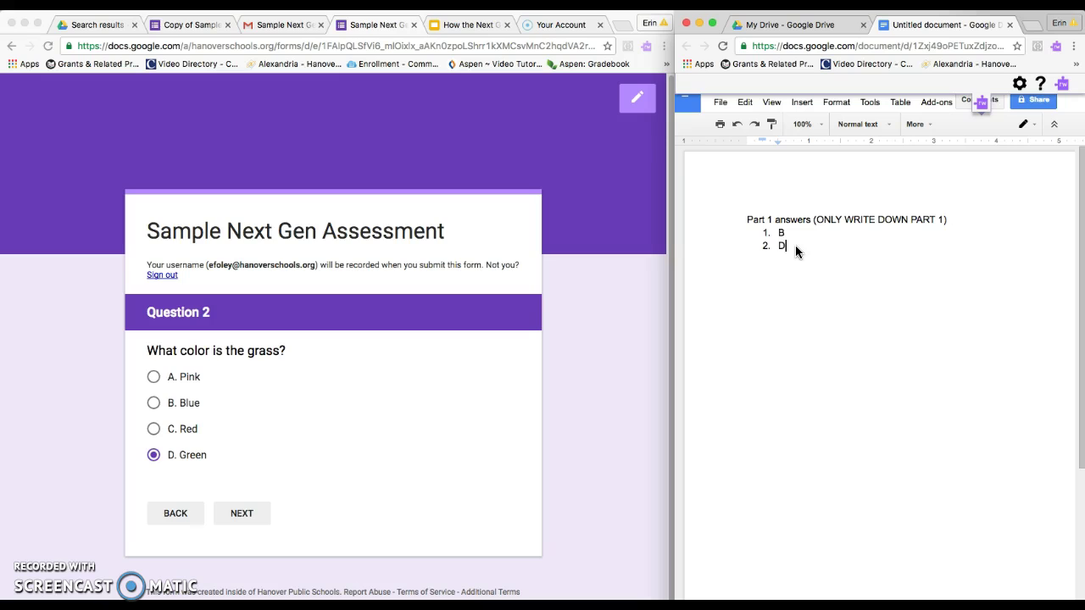
{"action": "left_click", "coordinate": [795, 245]}
{"action": "type", "text": "D"}
- Continue to the grass follow-up question, choose "I've seen the grass before." and submit the form
{"action": "left_click", "coordinate": [247, 514]}
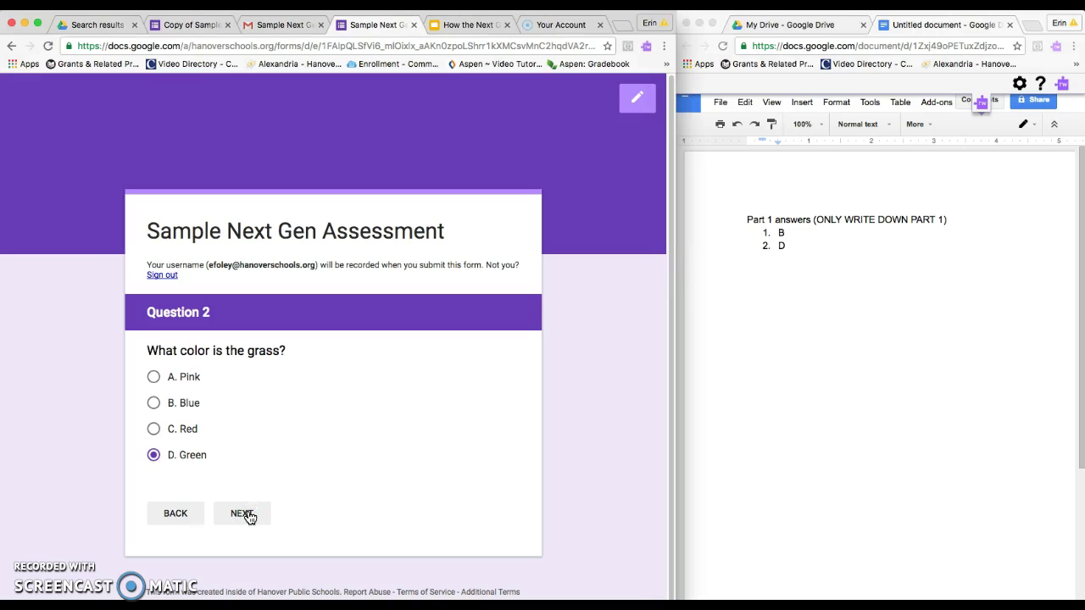
{"action": "left_click", "coordinate": [247, 516]}
{"action": "left_click", "coordinate": [154, 403]}
{"action": "left_click", "coordinate": [245, 523]}
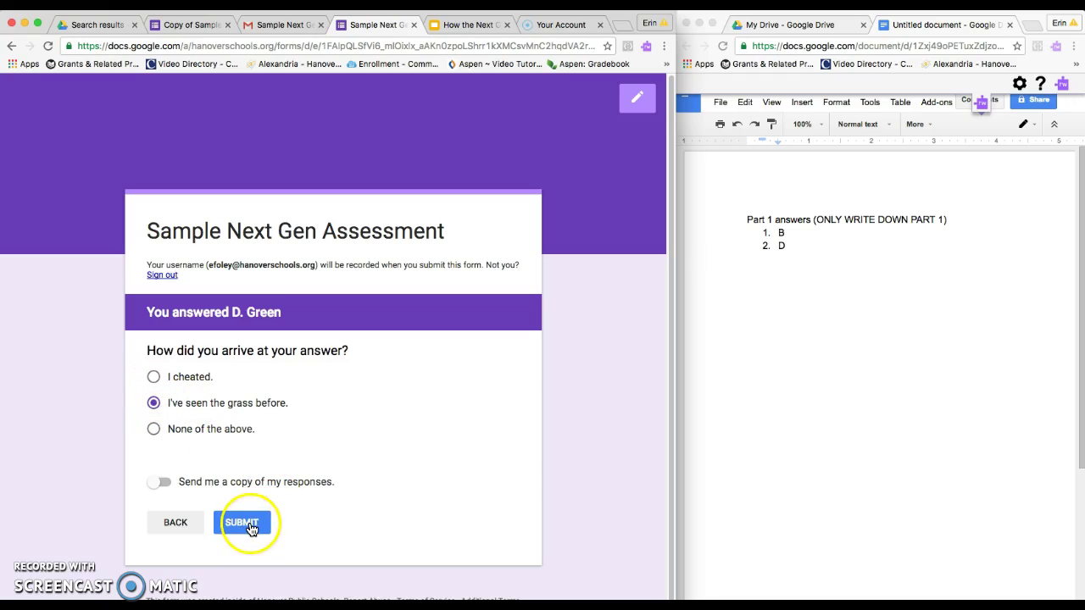
- Close the form-filling page and view the response summary in the Copy of Sample Next Gen Assessment form editor
{"action": "left_click", "coordinate": [249, 296]}
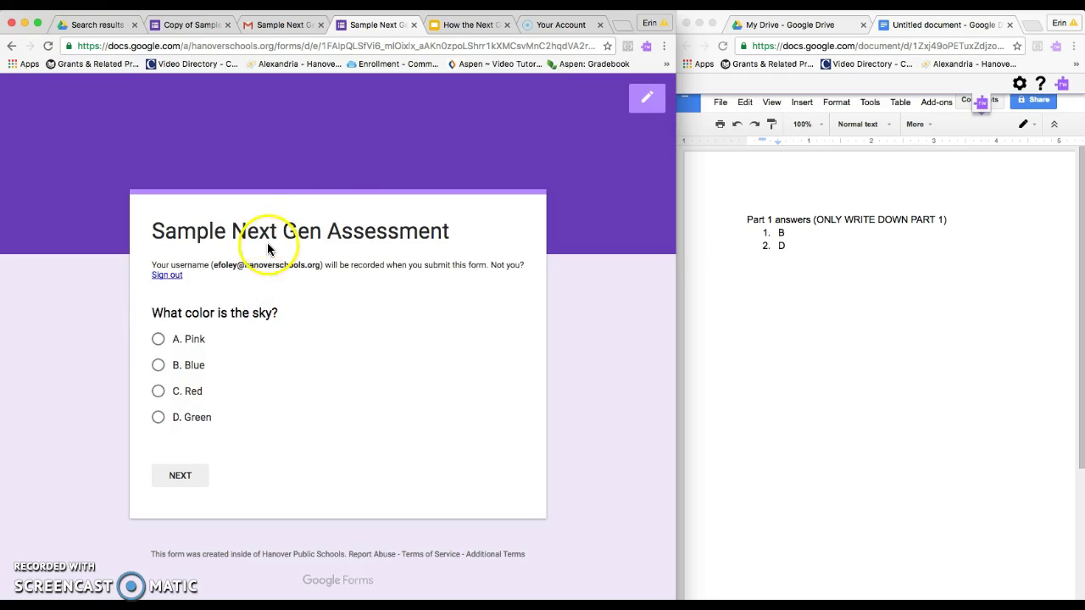
{"action": "left_click", "coordinate": [413, 26]}
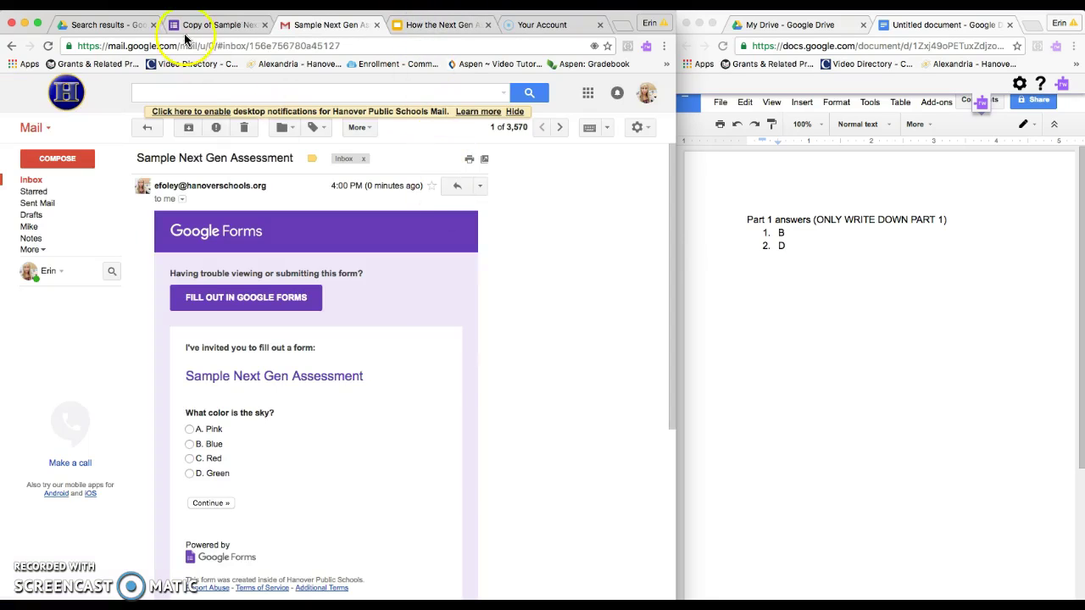
{"action": "left_click", "coordinate": [210, 25]}
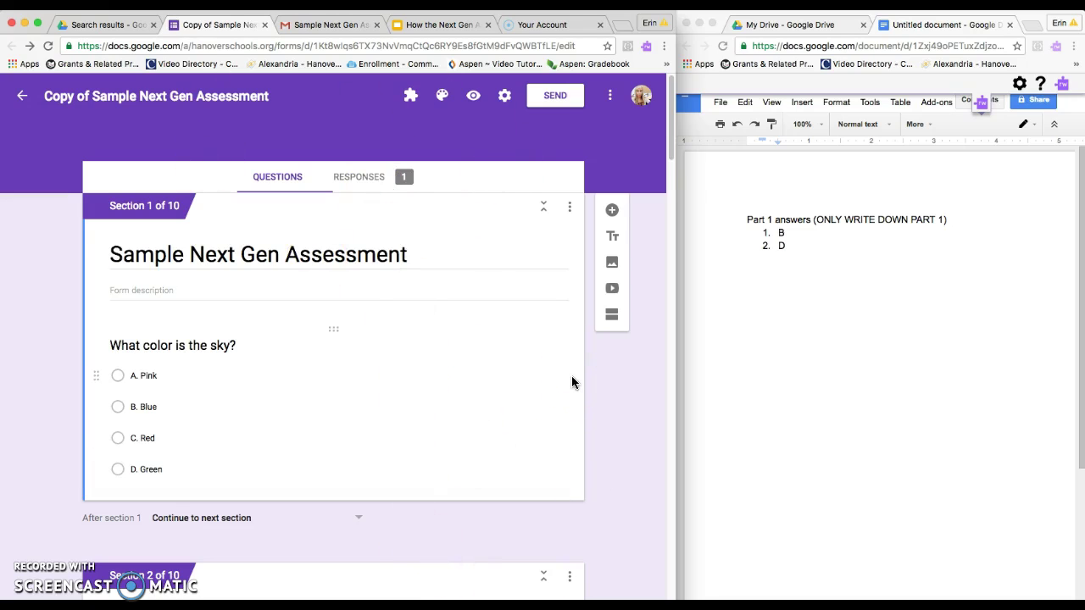
{"action": "left_click", "coordinate": [370, 179]}
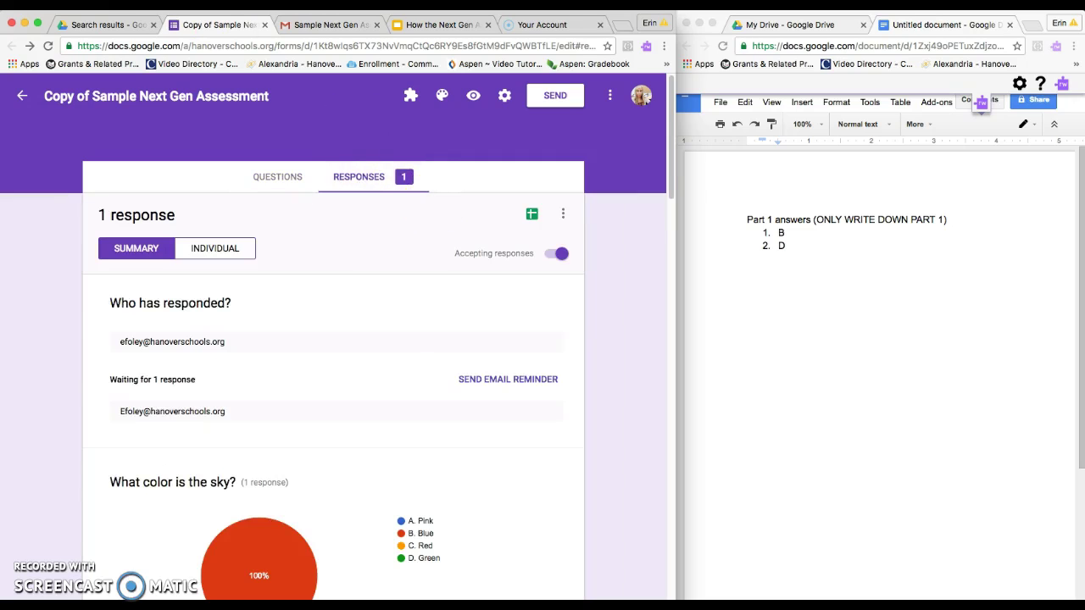
- Reopen the form from the emailed invitation and answer the sky color question with A. Pink
{"action": "left_click", "coordinate": [319, 28]}
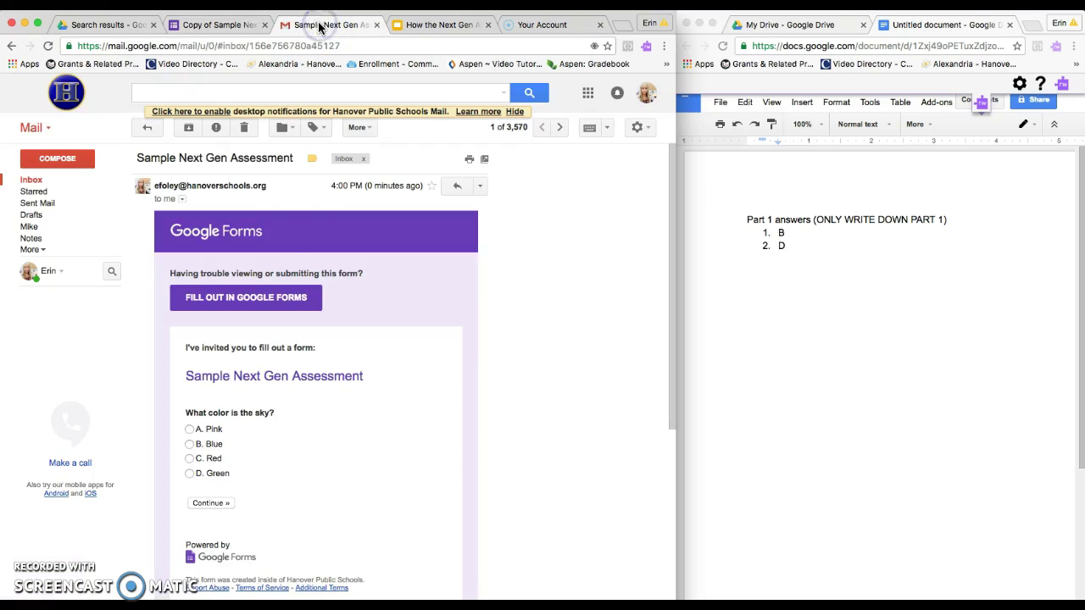
{"action": "left_click", "coordinate": [255, 301]}
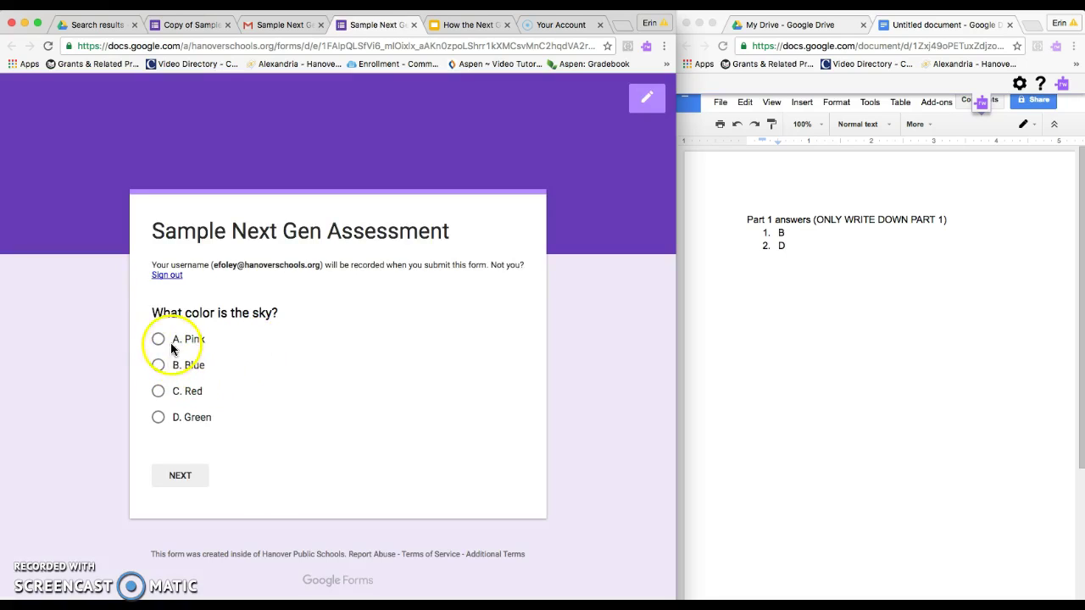
{"action": "left_click", "coordinate": [159, 340]}
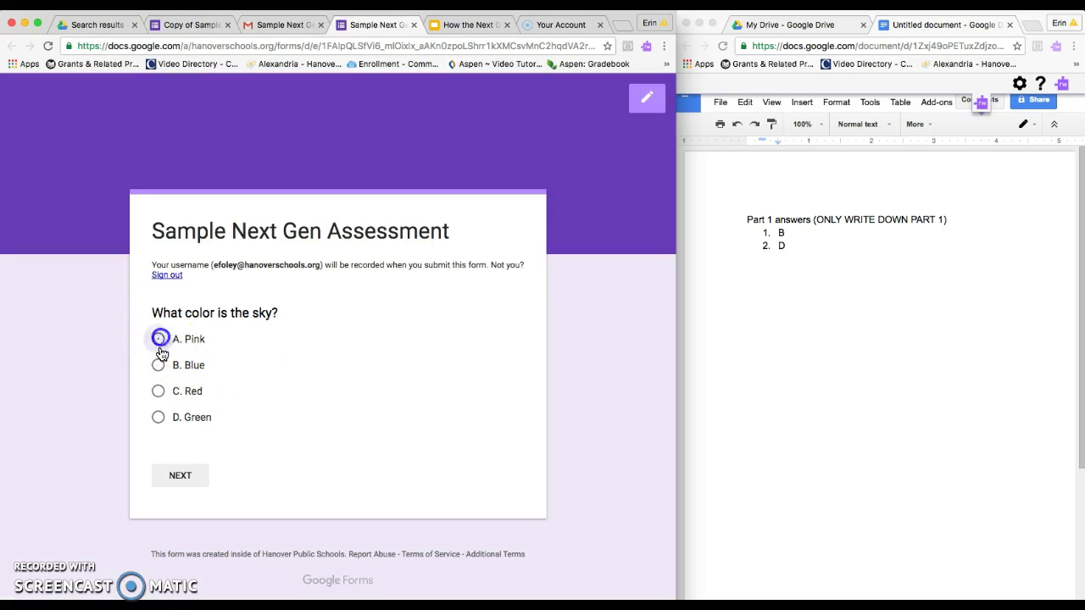
{"action": "left_click", "coordinate": [180, 480]}
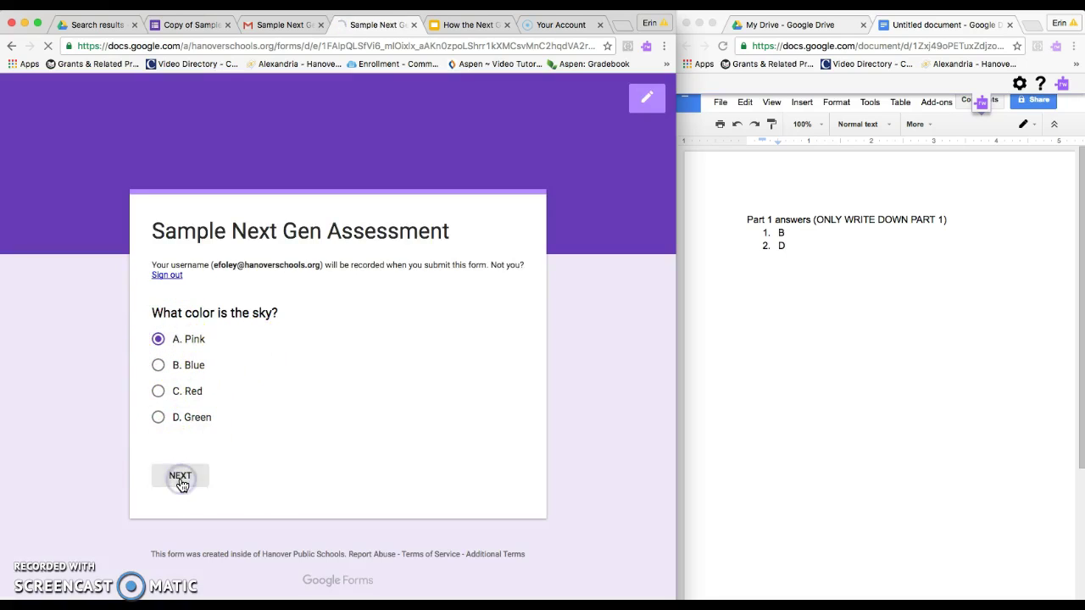
- Complete and submit the second response with "I've seen the sky before.", D. Green and "I've seen the grass before."
{"action": "left_click", "coordinate": [159, 404]}
{"action": "left_click", "coordinate": [230, 481]}
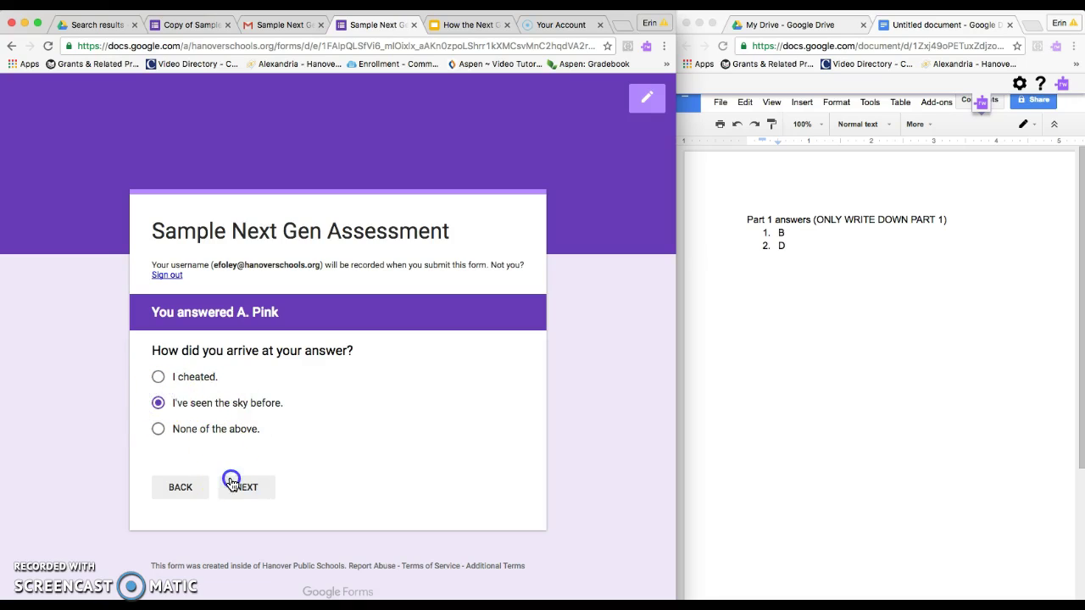
{"action": "left_click", "coordinate": [152, 454]}
{"action": "left_click", "coordinate": [241, 514]}
{"action": "left_click", "coordinate": [167, 405]}
{"action": "left_click", "coordinate": [244, 522]}
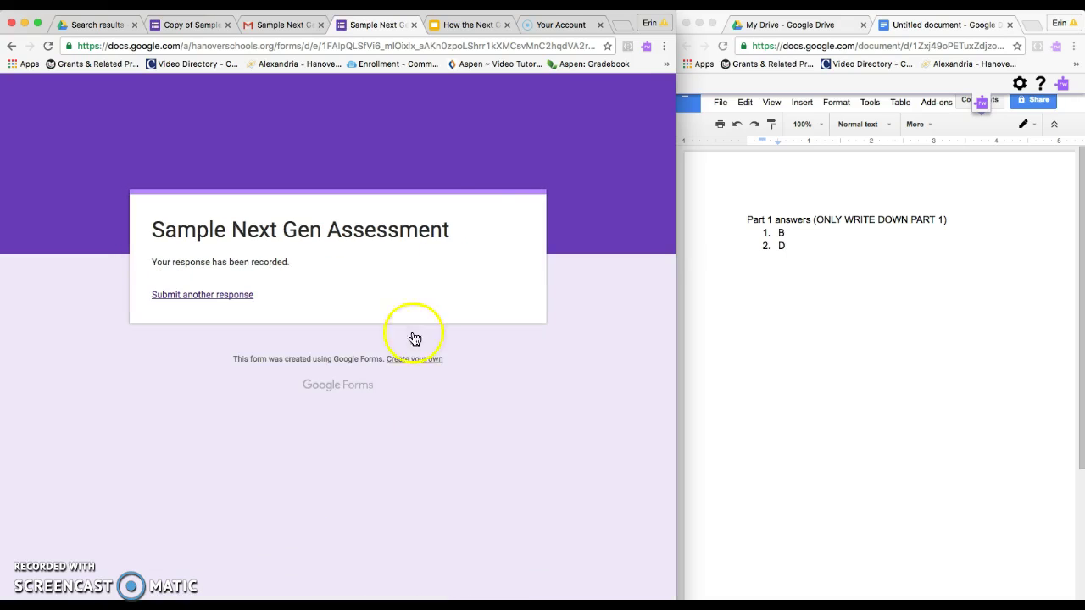
- Return to the form editor's responses and create a new spreadsheet as the response destination, keeping the suggested name
{"action": "left_click", "coordinate": [206, 24]}
{"action": "left_click", "coordinate": [354, 178]}
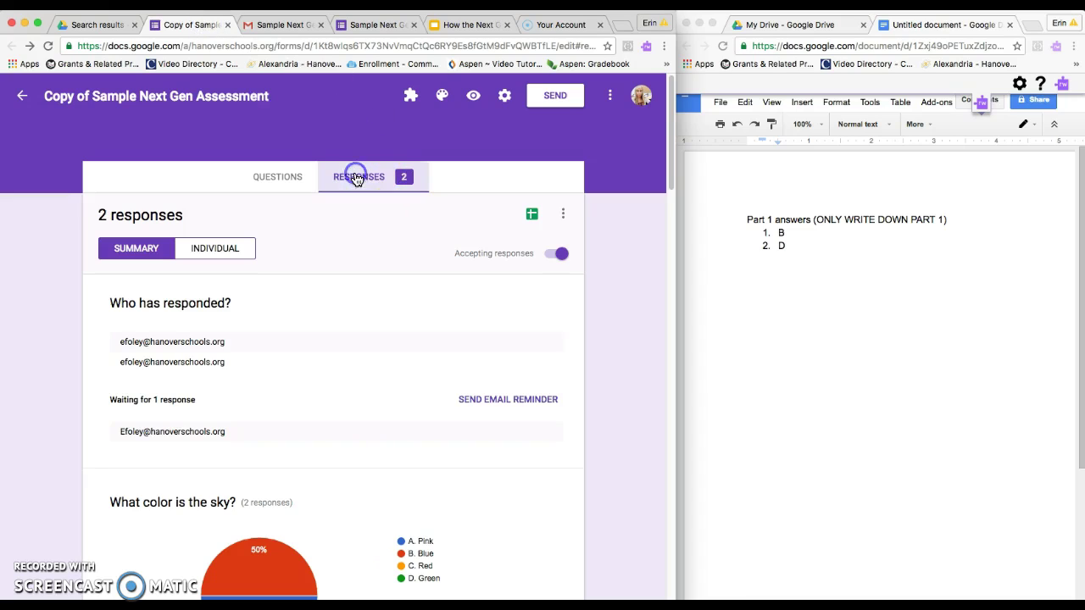
{"action": "left_click", "coordinate": [533, 216]}
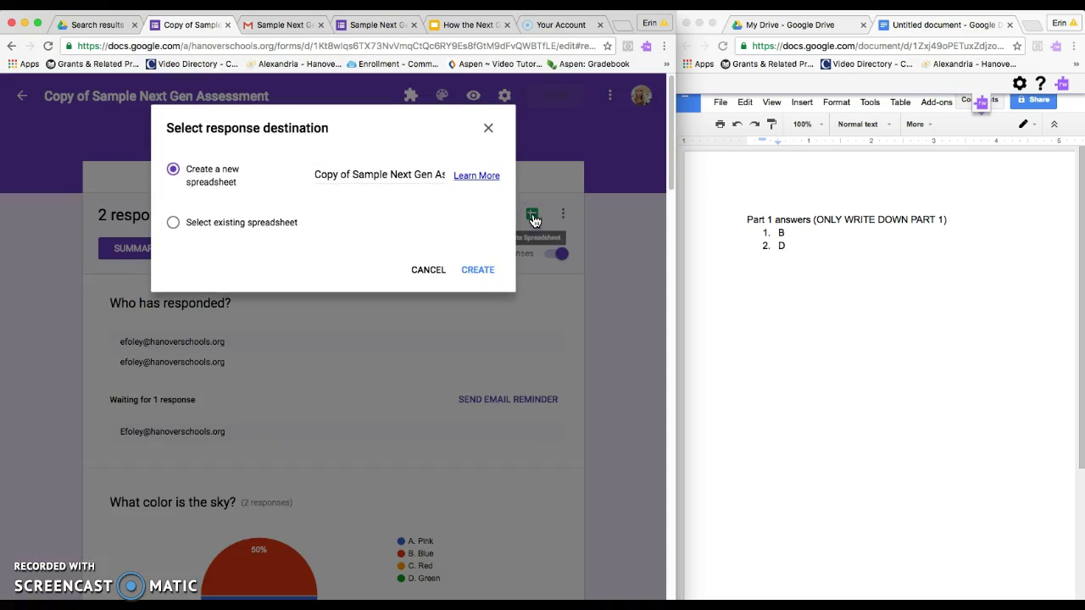
{"action": "left_click", "coordinate": [476, 271]}
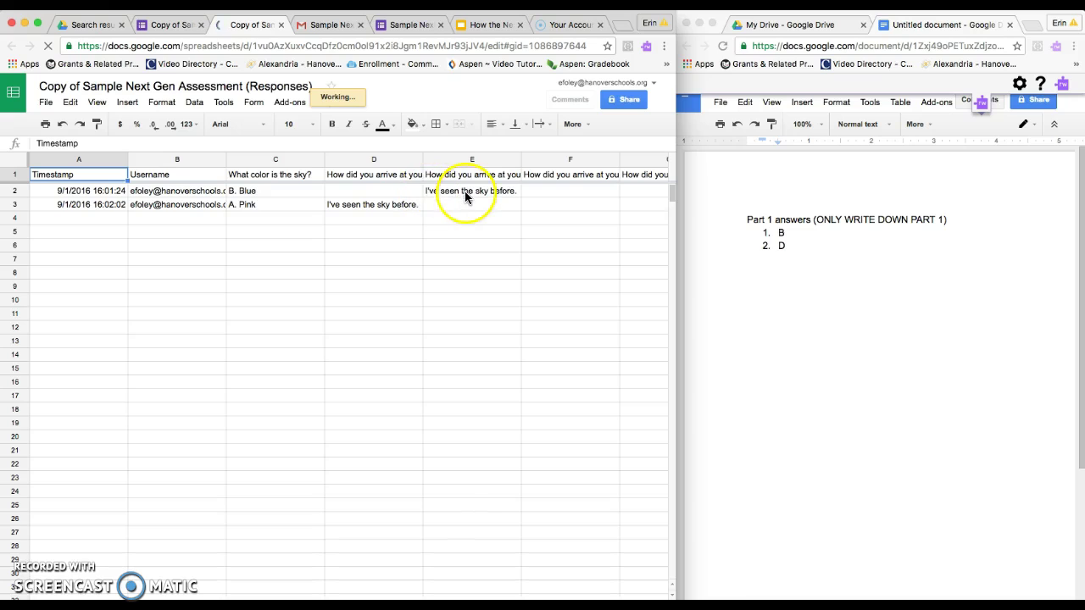
- Examine the first response row's username, sky color answer and matching follow-up answer in the spreadsheet
{"action": "left_click", "coordinate": [445, 191]}
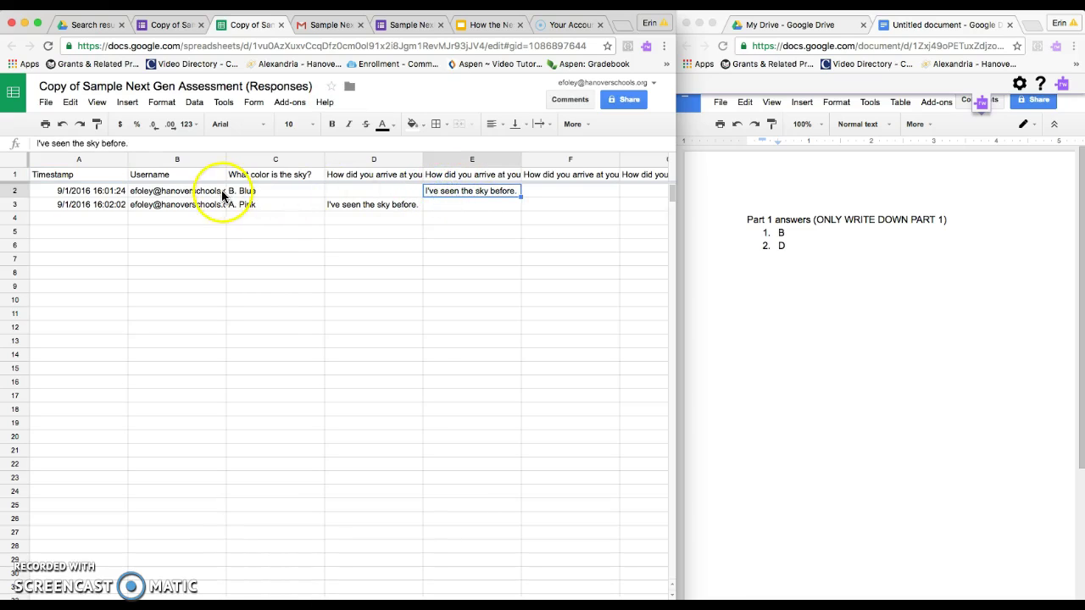
{"action": "left_click", "coordinate": [222, 191]}
{"action": "left_click", "coordinate": [247, 192]}
{"action": "left_click", "coordinate": [417, 191]}
{"action": "left_click", "coordinate": [455, 193]}
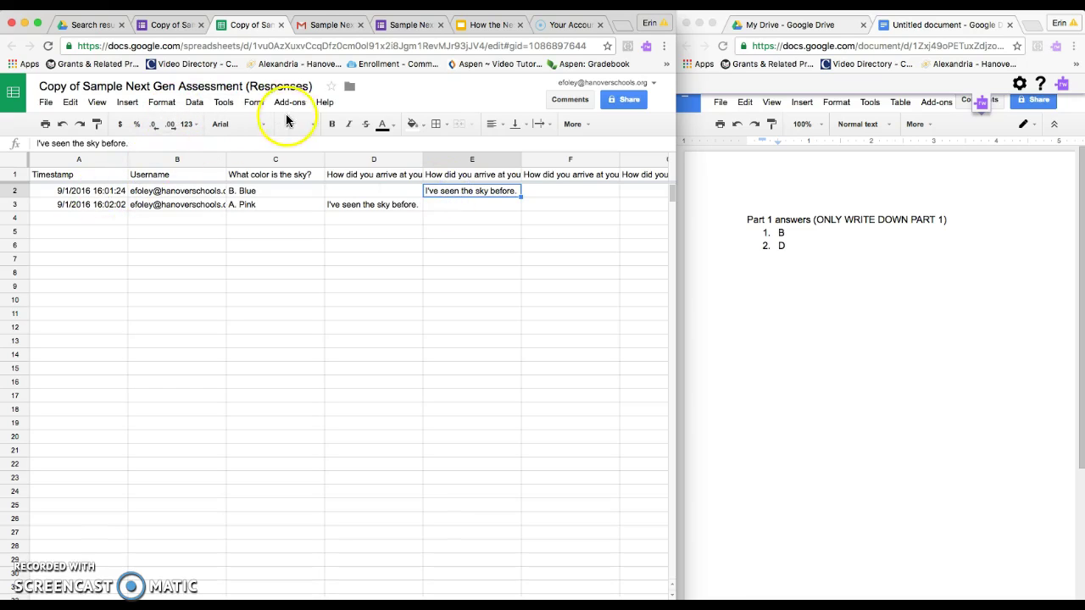
- Enable the Flubaroo add-on in the responses spreadsheet
{"action": "left_click", "coordinate": [291, 105]}
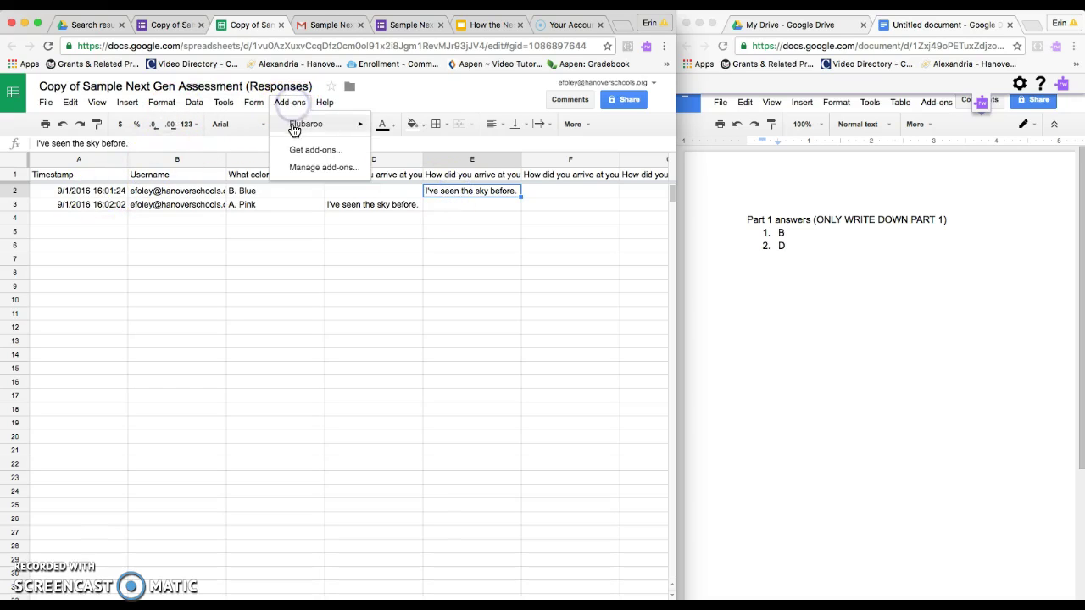
{"action": "mouse_move", "coordinate": [298, 127]}
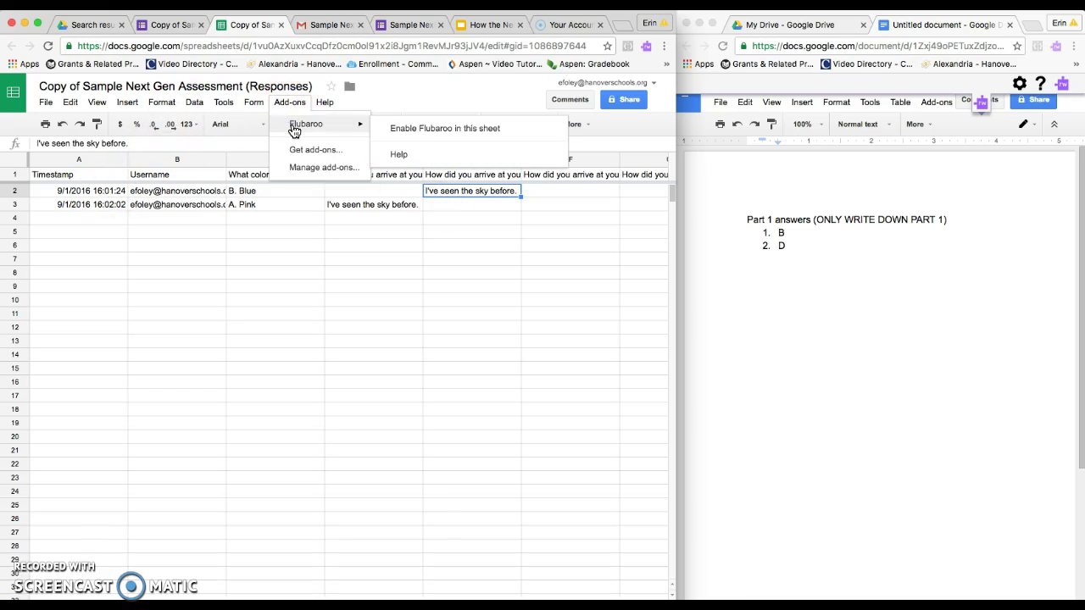
{"action": "left_click", "coordinate": [403, 139]}
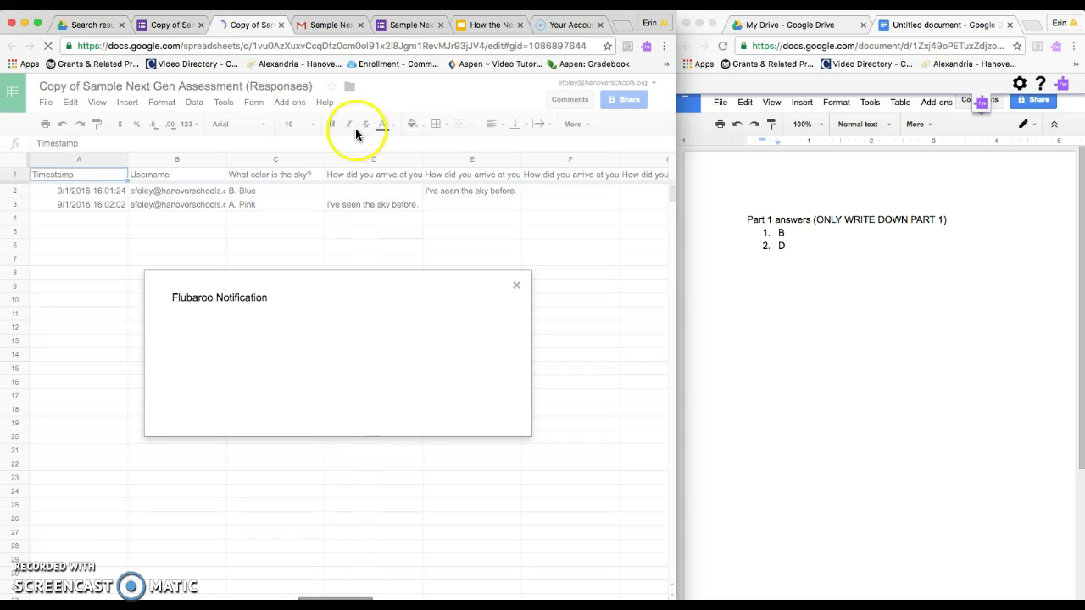
- Dismiss the Flubaroo notification and start grading the assignment in the responses spreadsheet
{"action": "left_click", "coordinate": [515, 286]}
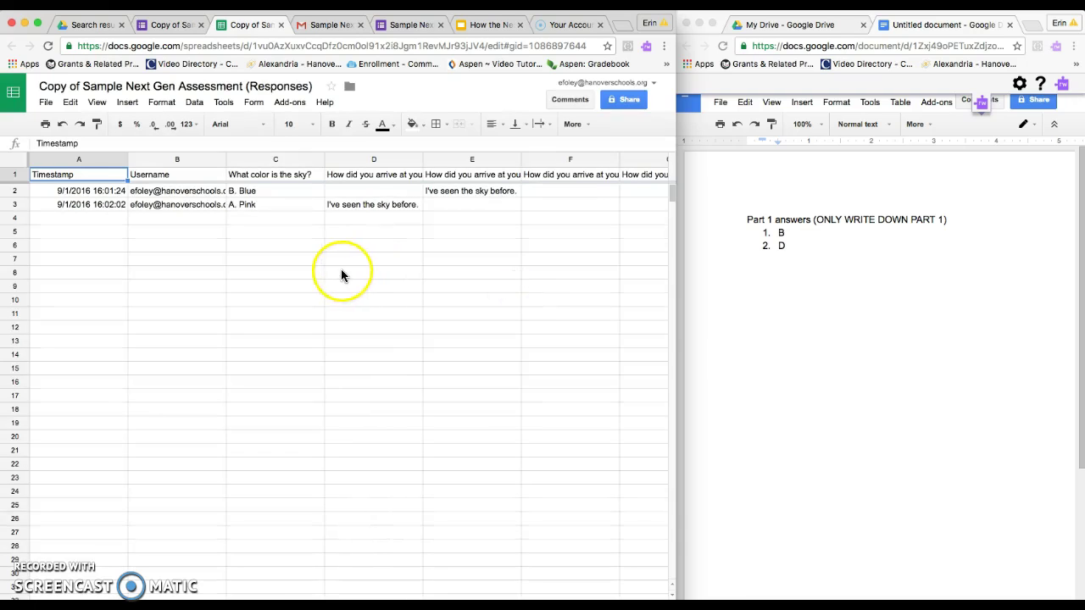
{"action": "left_click", "coordinate": [286, 104]}
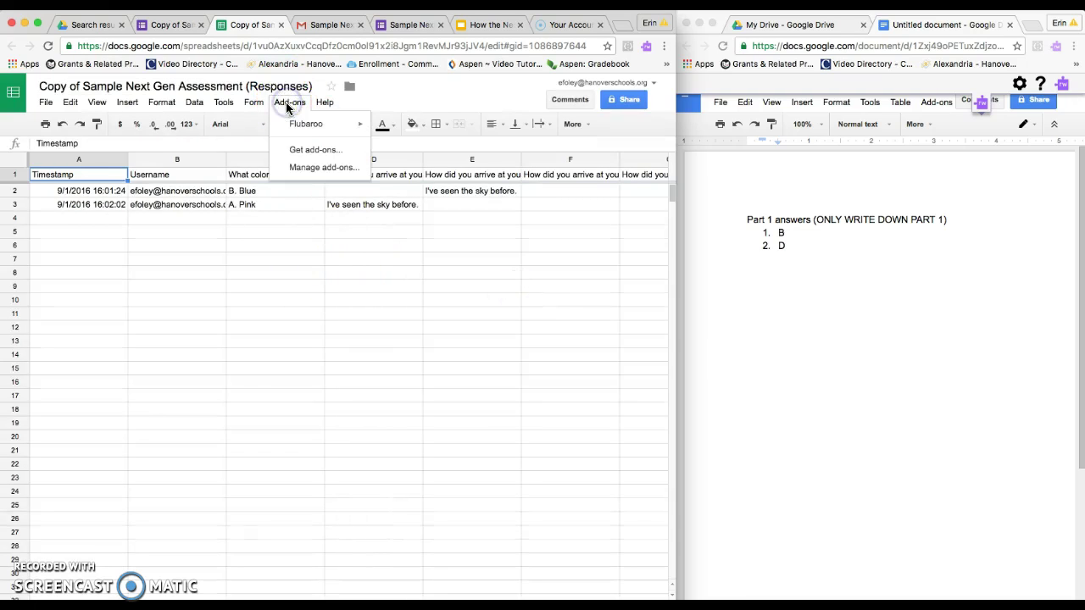
{"action": "mouse_move", "coordinate": [296, 122]}
{"action": "left_click", "coordinate": [412, 135]}
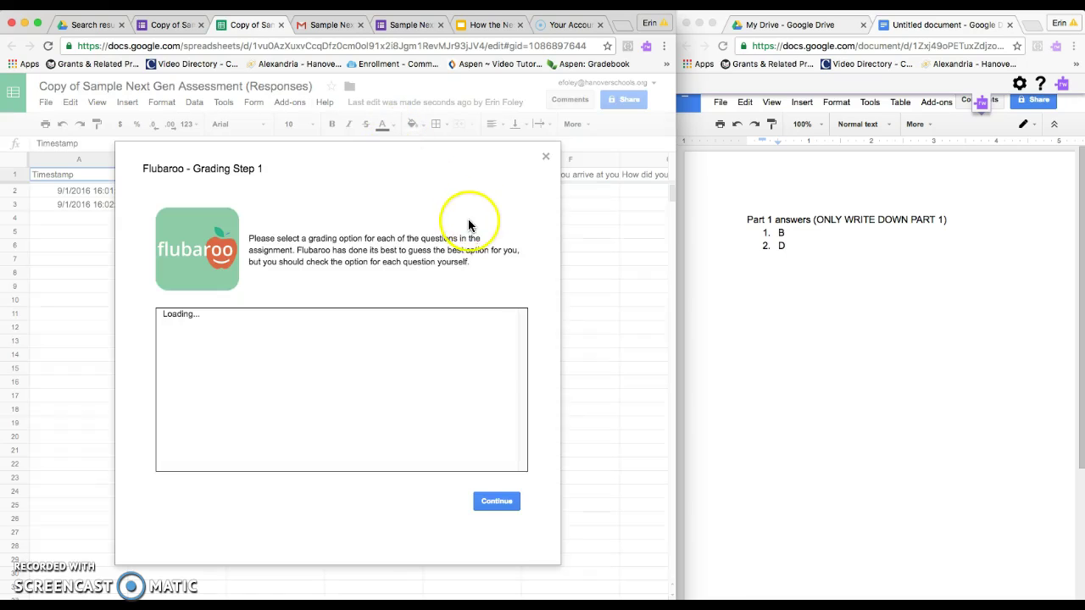
- Check the written Part 1 answers against the grading list and set the first sky follow-up question to Skip Grading
{"action": "left_click", "coordinate": [789, 223]}
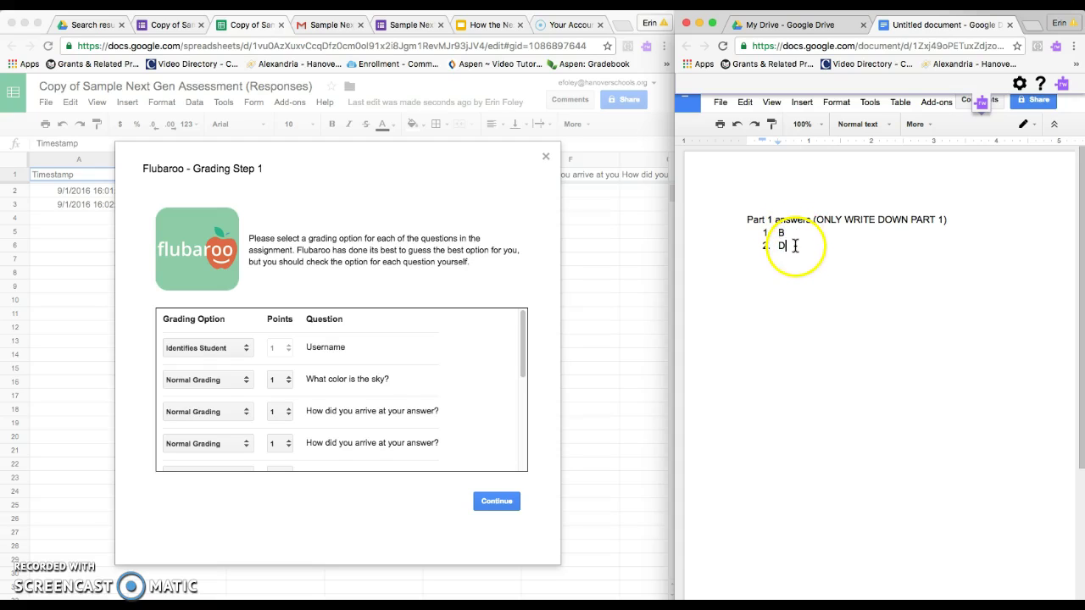
{"action": "left_click", "coordinate": [520, 333]}
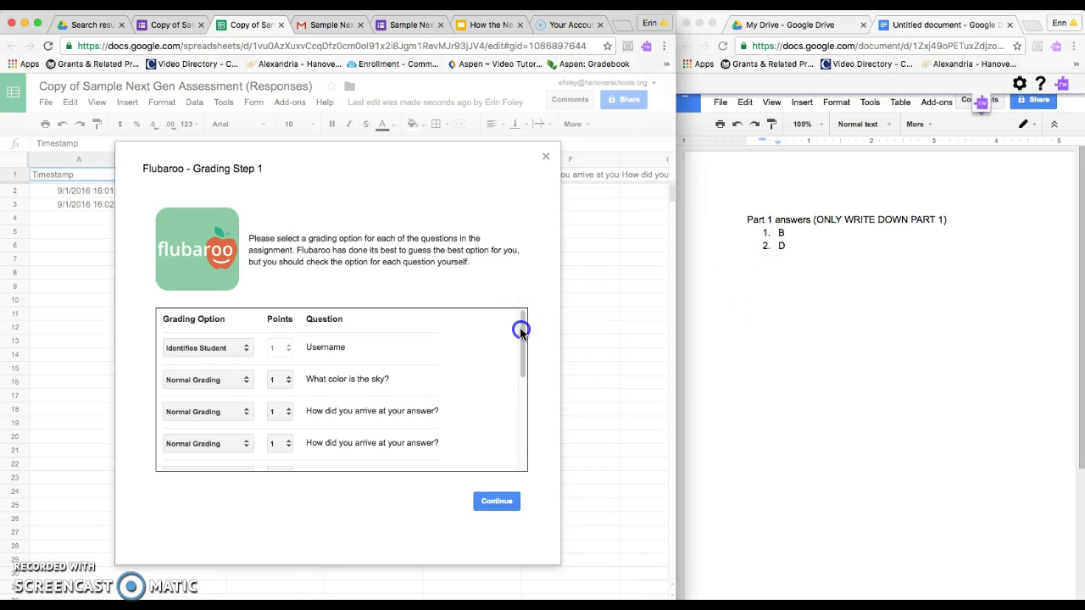
{"action": "left_click_drag", "start_coordinate": [523, 332], "coordinate": [517, 354]}
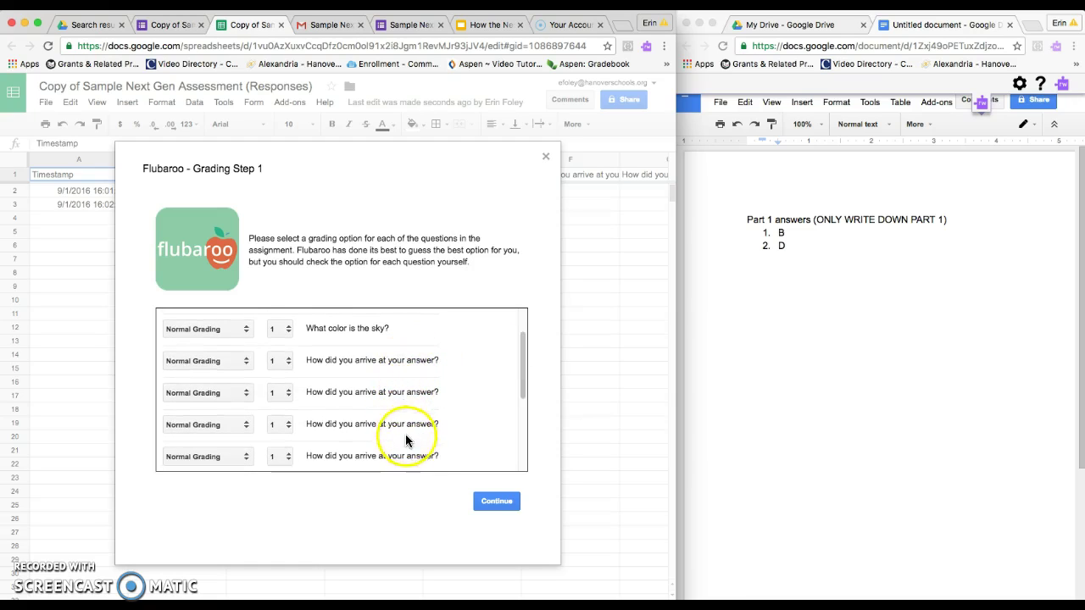
{"action": "left_click", "coordinate": [781, 235]}
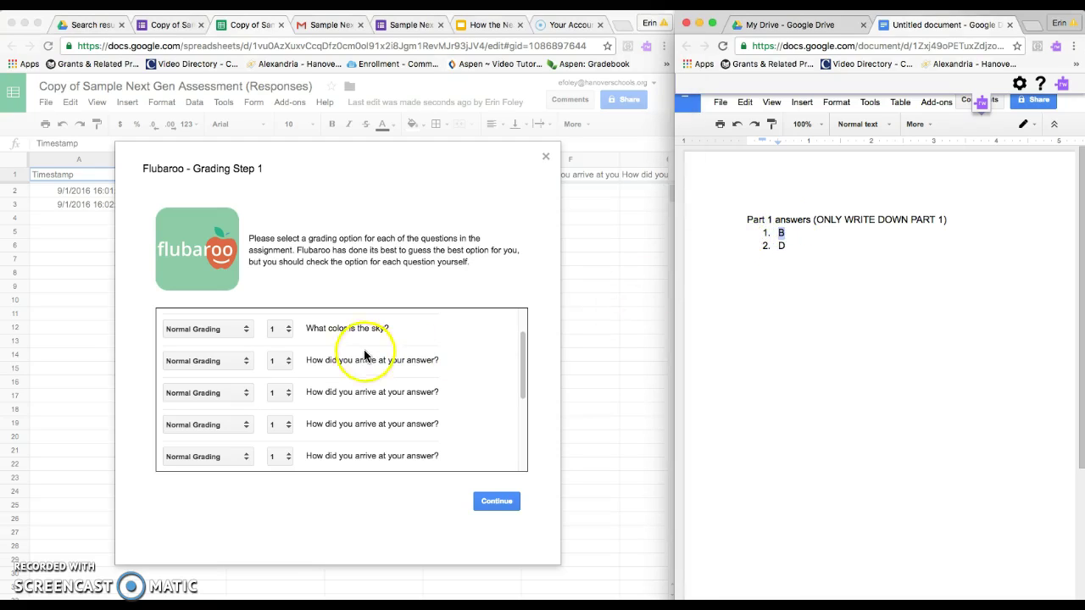
{"action": "left_click", "coordinate": [288, 363]}
{"action": "left_click", "coordinate": [289, 364]}
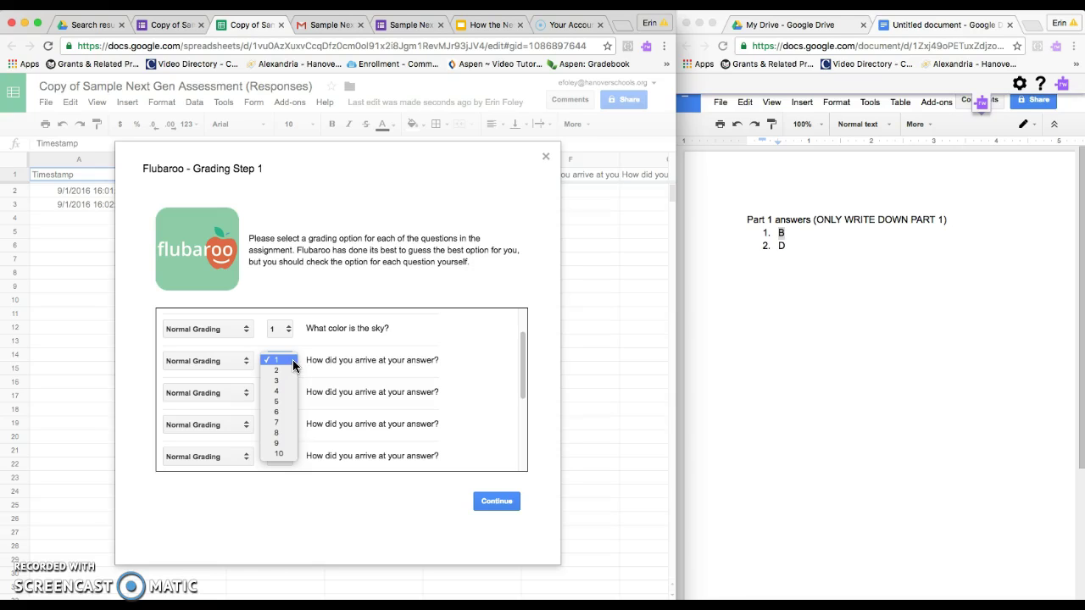
{"action": "left_click", "coordinate": [294, 359]}
{"action": "left_click", "coordinate": [245, 362]}
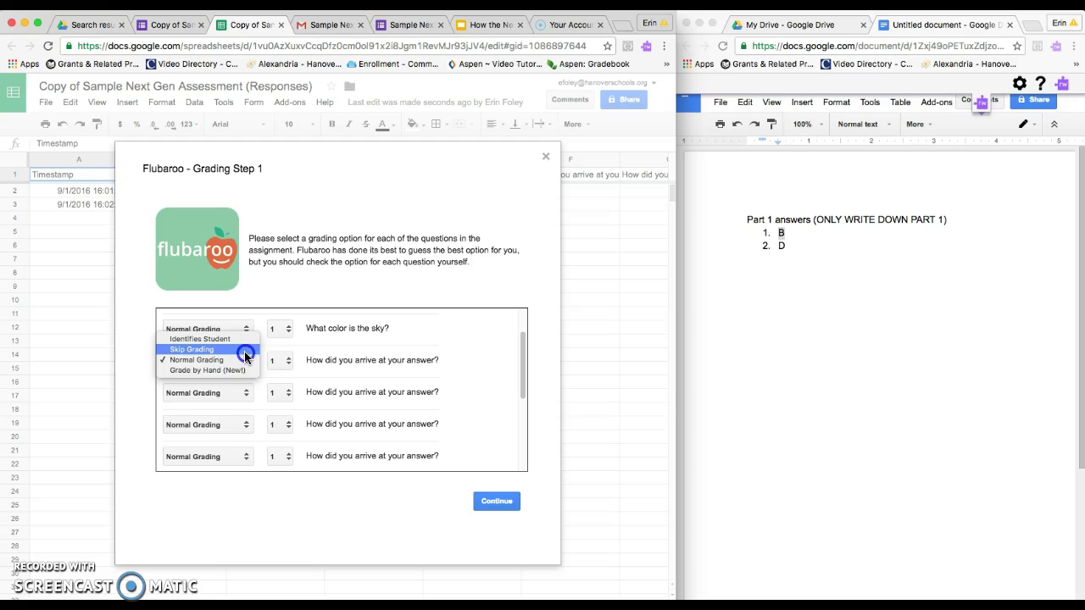
{"action": "left_click", "coordinate": [245, 351]}
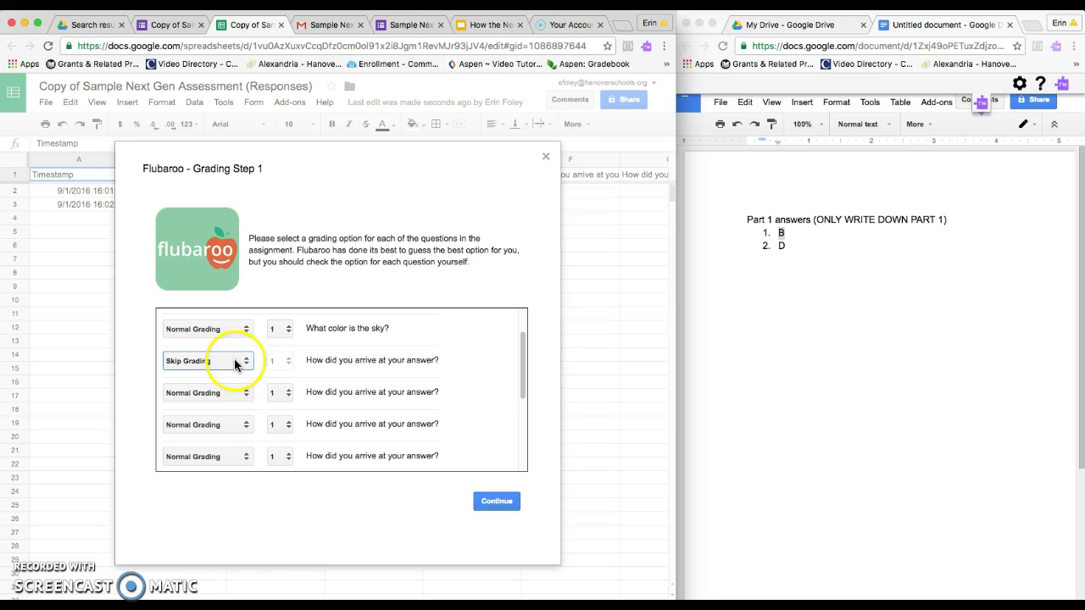
- Set the third and fourth sky follow-up questions to Skip Grading, keeping Normal Grading for the second, which matches answer B
{"action": "left_click", "coordinate": [246, 424]}
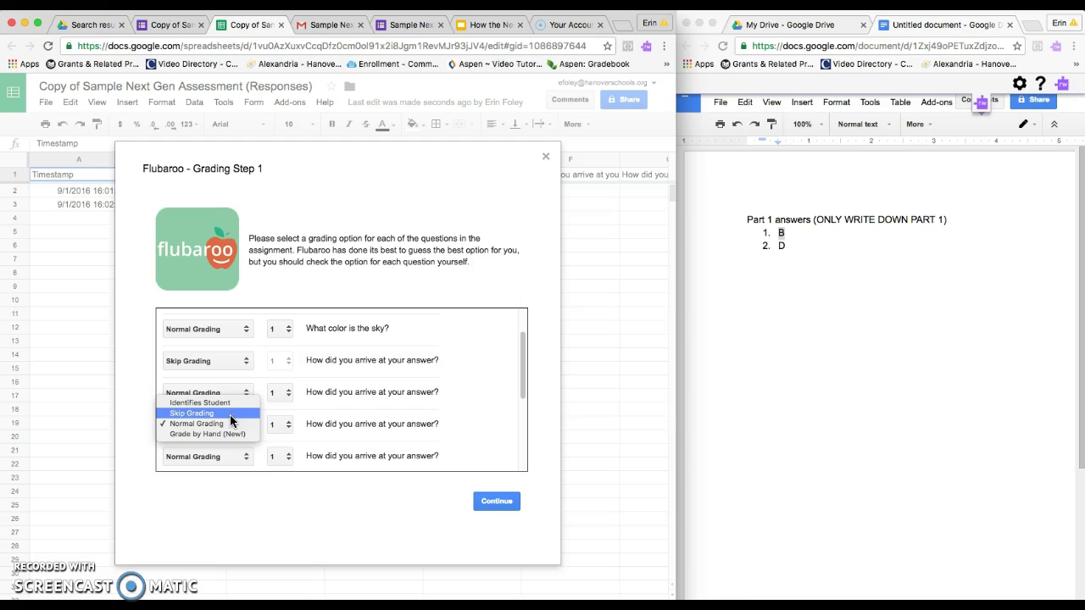
{"action": "left_click", "coordinate": [230, 414]}
{"action": "left_click", "coordinate": [244, 458]}
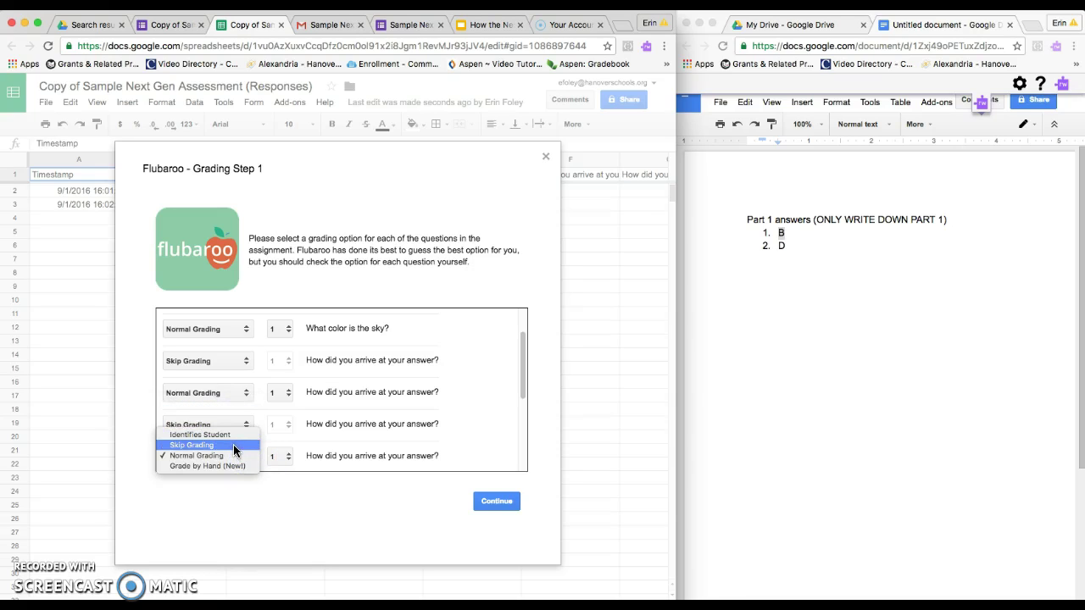
{"action": "left_click", "coordinate": [234, 446]}
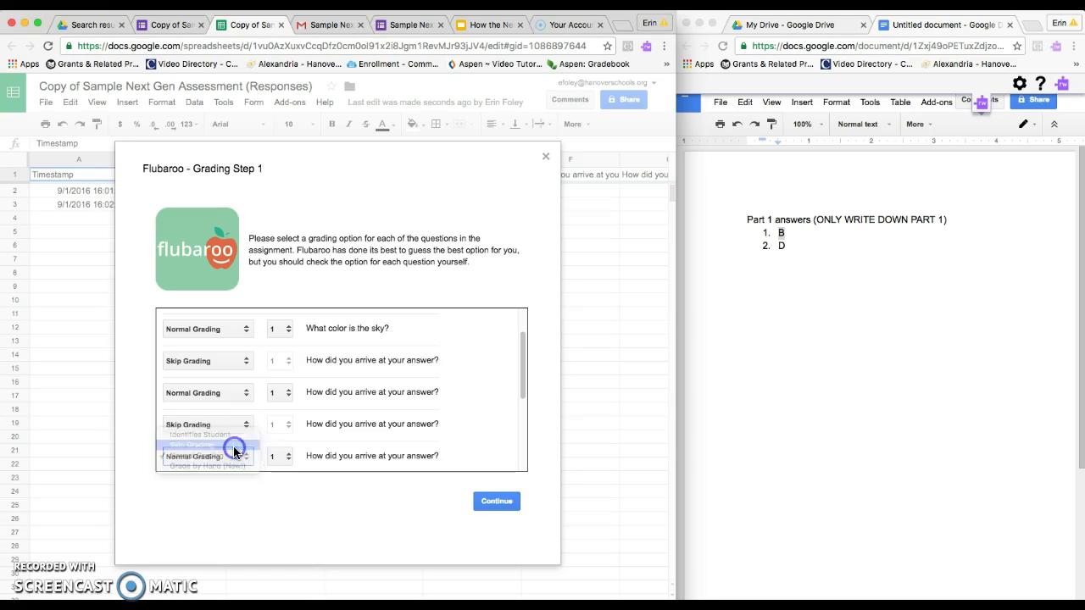
{"action": "left_click", "coordinate": [230, 395]}
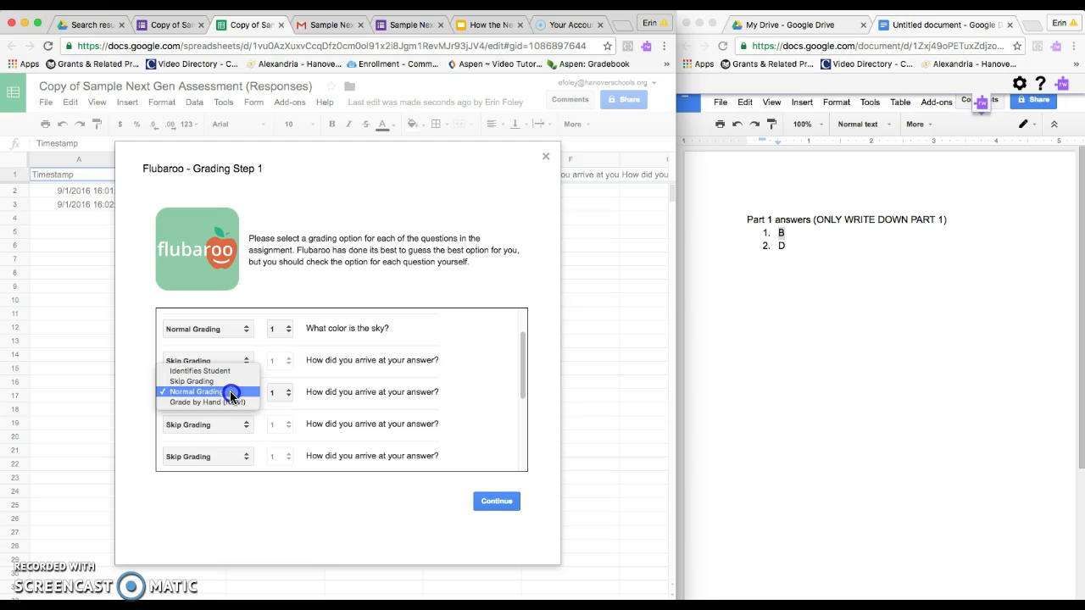
{"action": "left_click", "coordinate": [229, 392]}
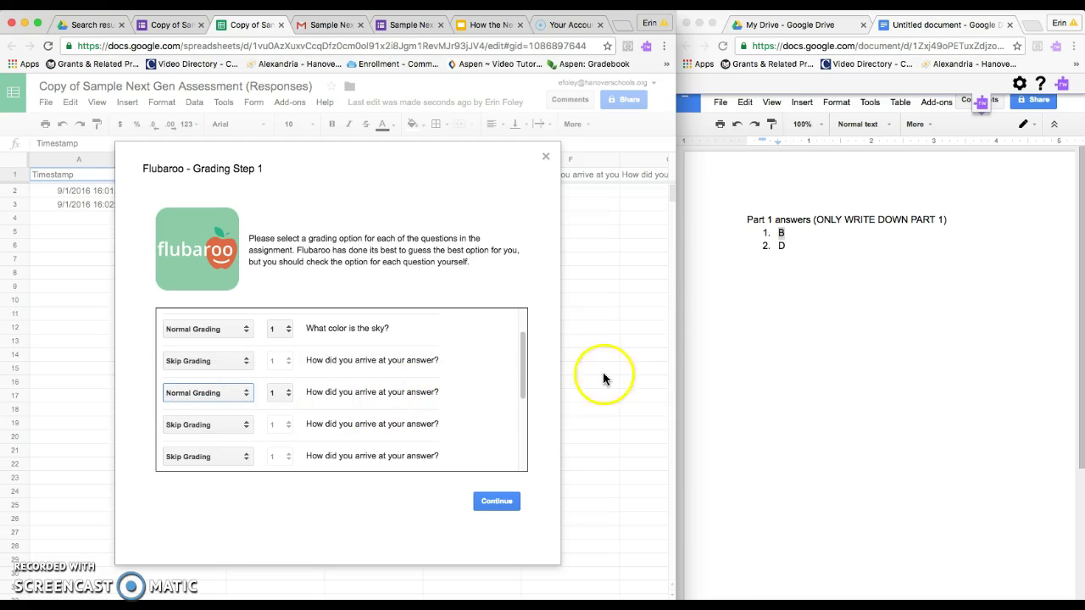
{"action": "left_click", "coordinate": [785, 234]}
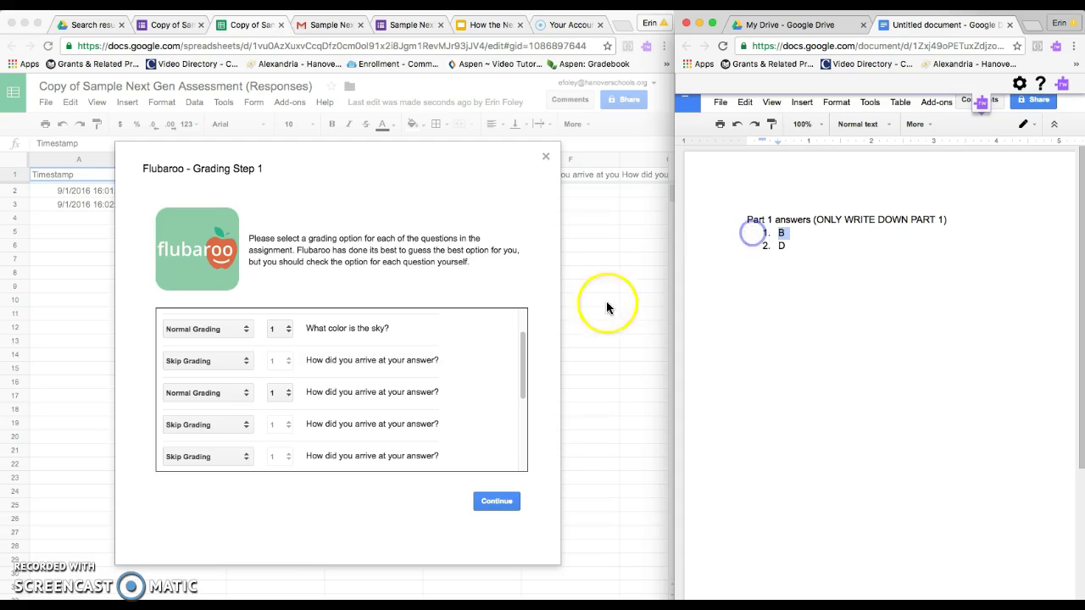
- Set the first three grass follow-up questions to Skip Grading, leaving the fourth, which matches answer D, on Normal Grading
{"action": "left_click", "coordinate": [523, 339]}
{"action": "left_click_drag", "start_coordinate": [522, 337], "coordinate": [503, 424]}
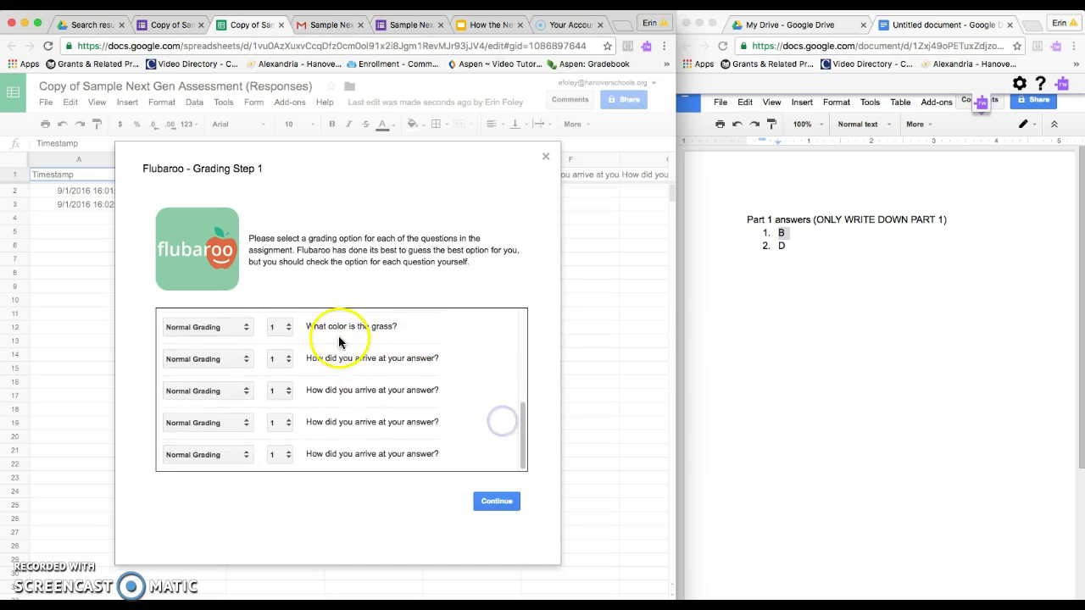
{"action": "left_click", "coordinate": [784, 249]}
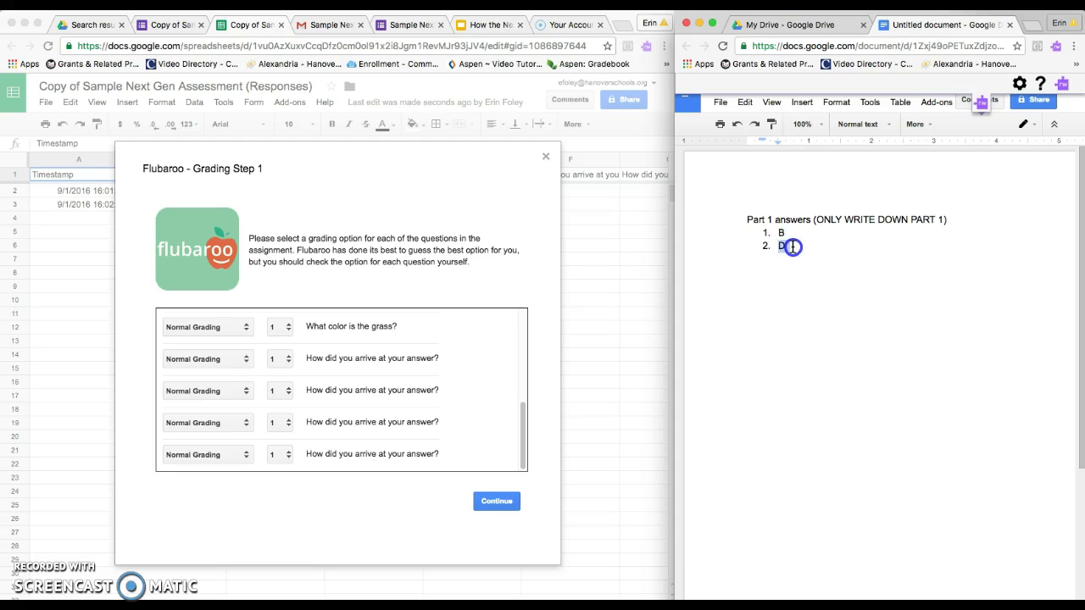
{"action": "left_click", "coordinate": [246, 358]}
{"action": "left_click", "coordinate": [239, 348]}
{"action": "left_click", "coordinate": [246, 390]}
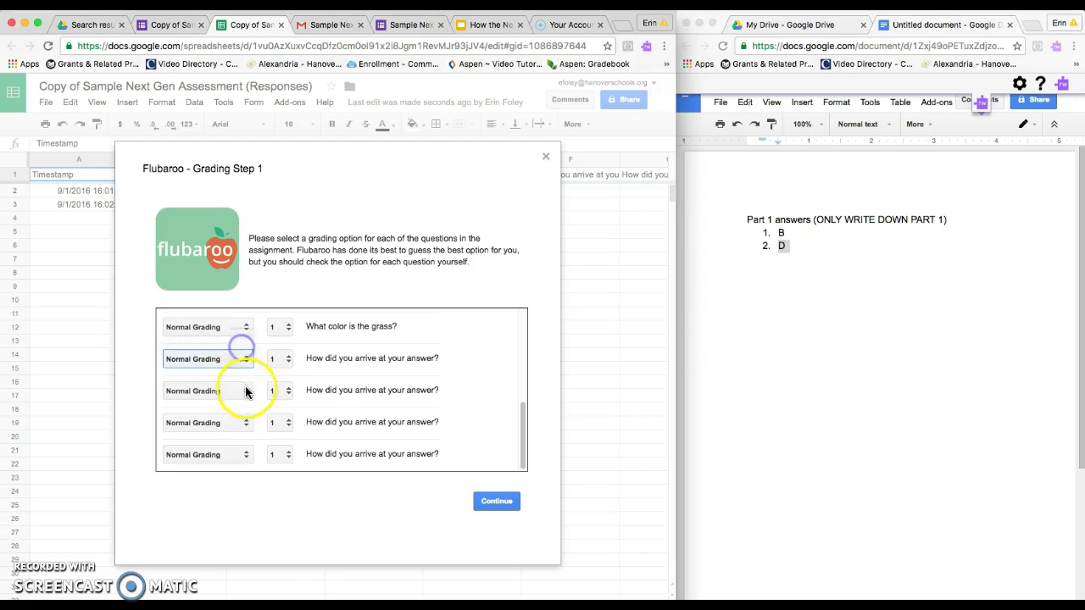
{"action": "left_click", "coordinate": [248, 381]}
{"action": "left_click", "coordinate": [244, 421]}
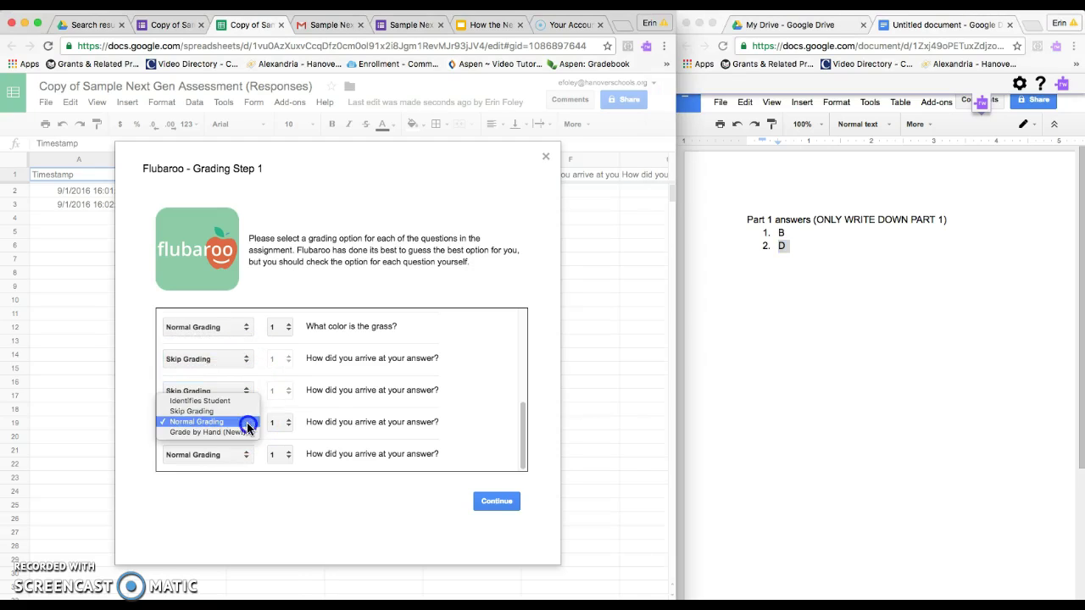
{"action": "left_click", "coordinate": [241, 412]}
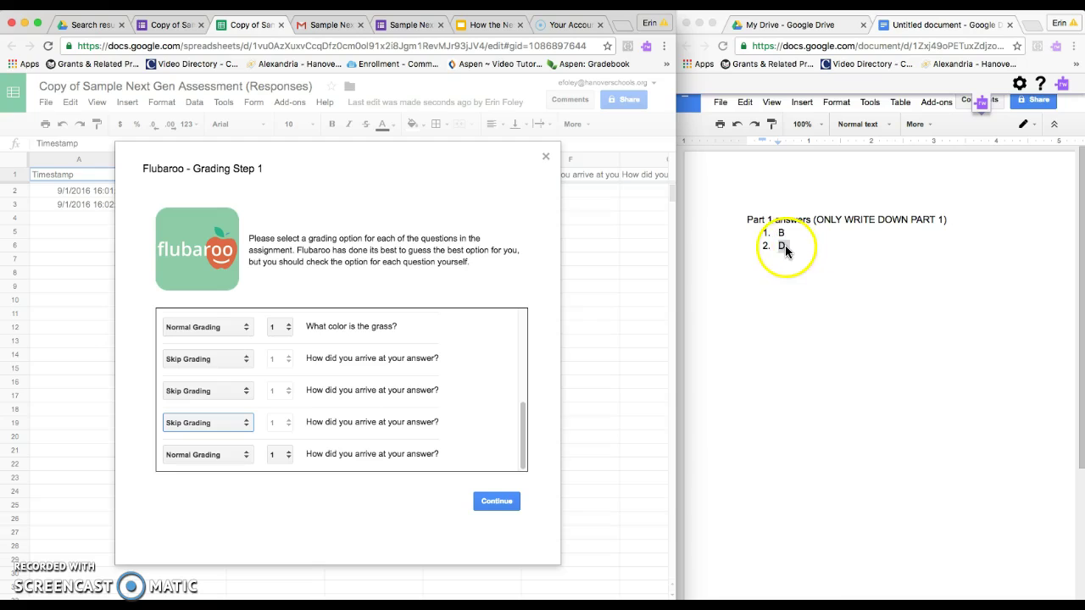
- Grade the assignment with the Thu Sep 01 2016 13:01:24 submission as the answer key and close the completion notice
{"action": "left_click", "coordinate": [496, 502]}
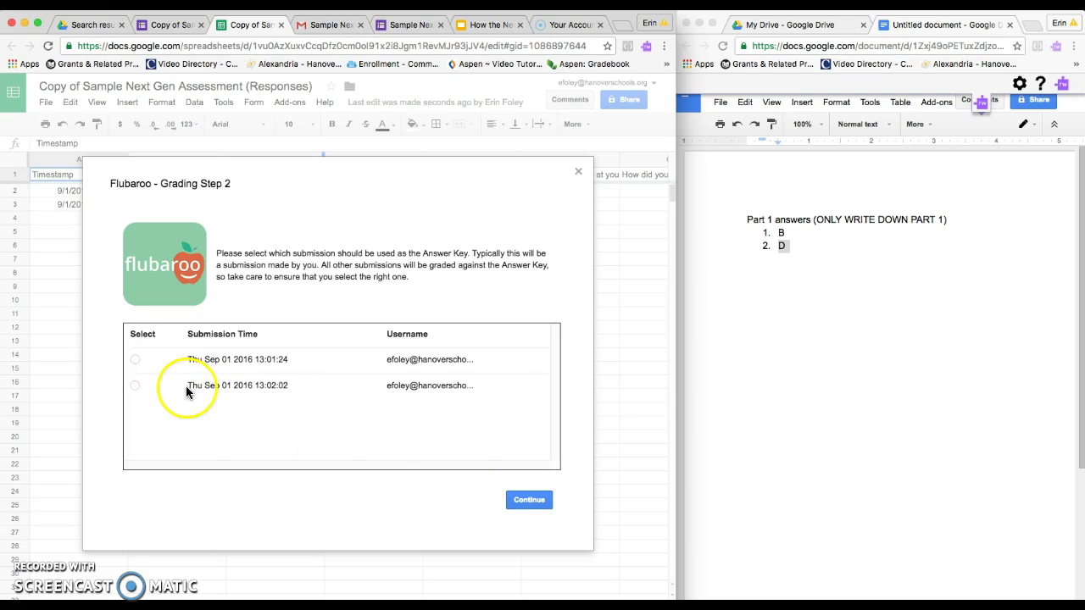
{"action": "left_click", "coordinate": [134, 359]}
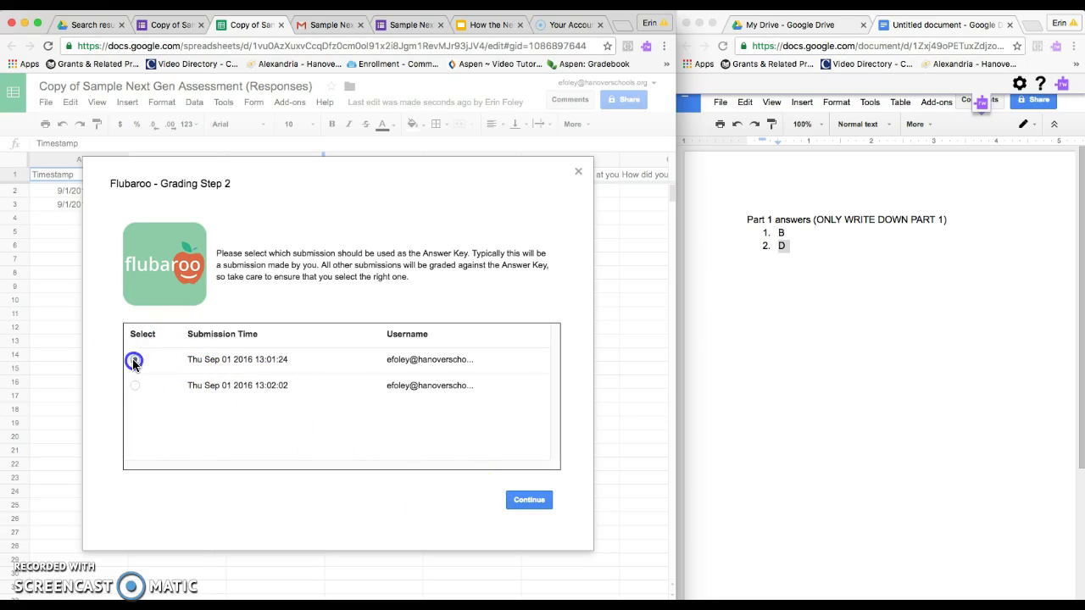
{"action": "left_click", "coordinate": [528, 500]}
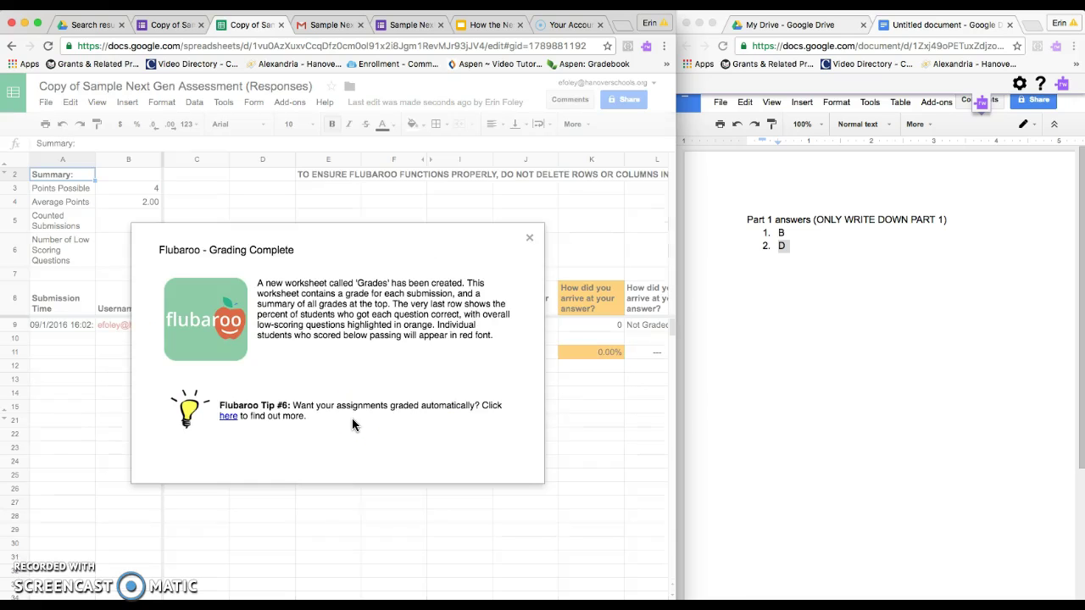
{"action": "left_click", "coordinate": [529, 240]}
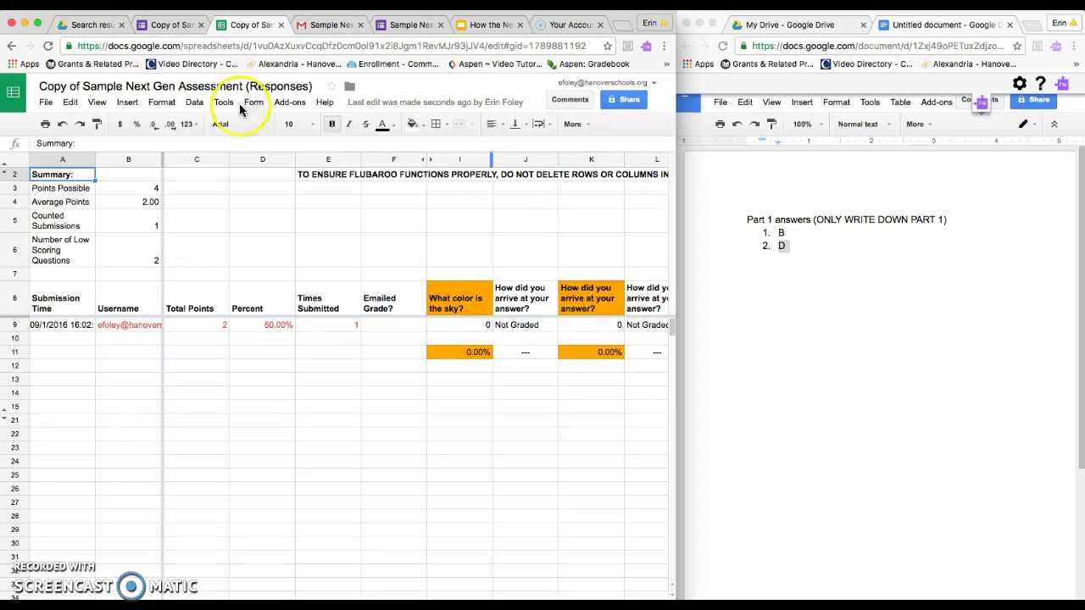
- Open Flubaroo's Share Grades settings and include the answer key
{"action": "left_click", "coordinate": [289, 103]}
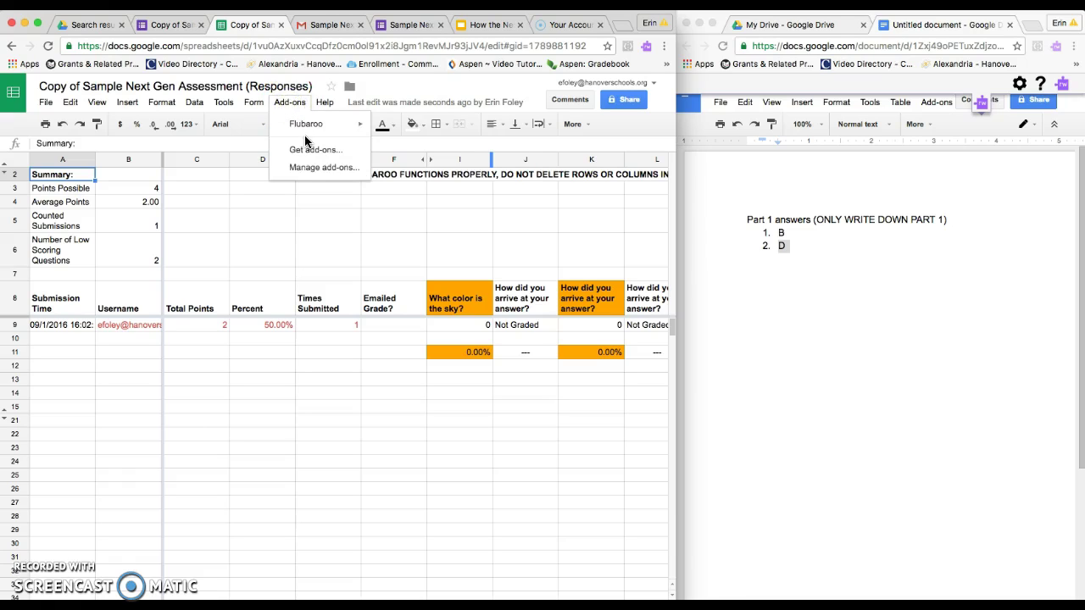
{"action": "left_click", "coordinate": [298, 124]}
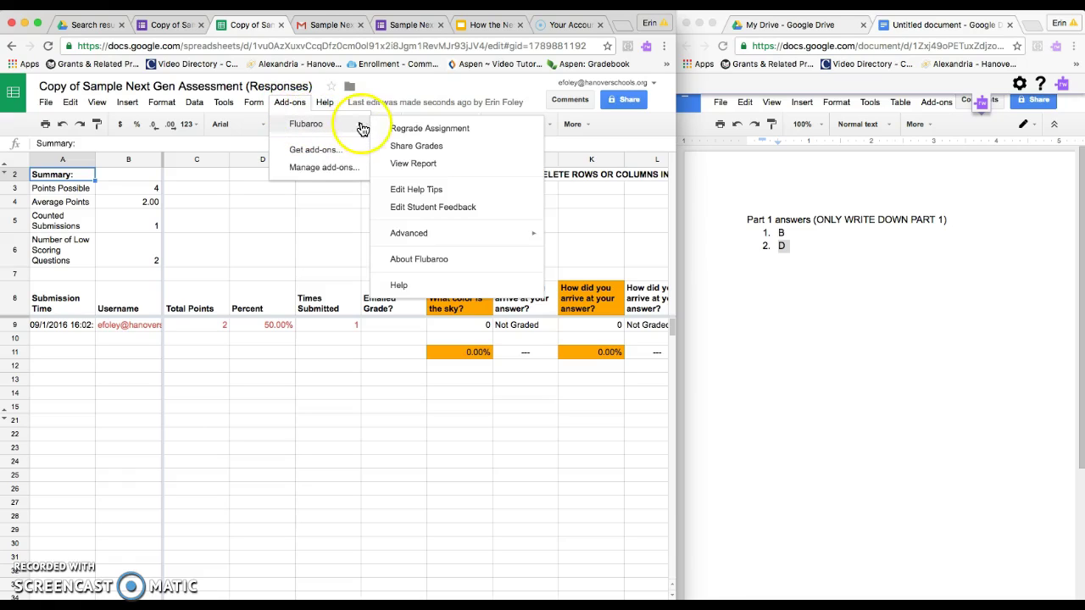
{"action": "left_click", "coordinate": [411, 146]}
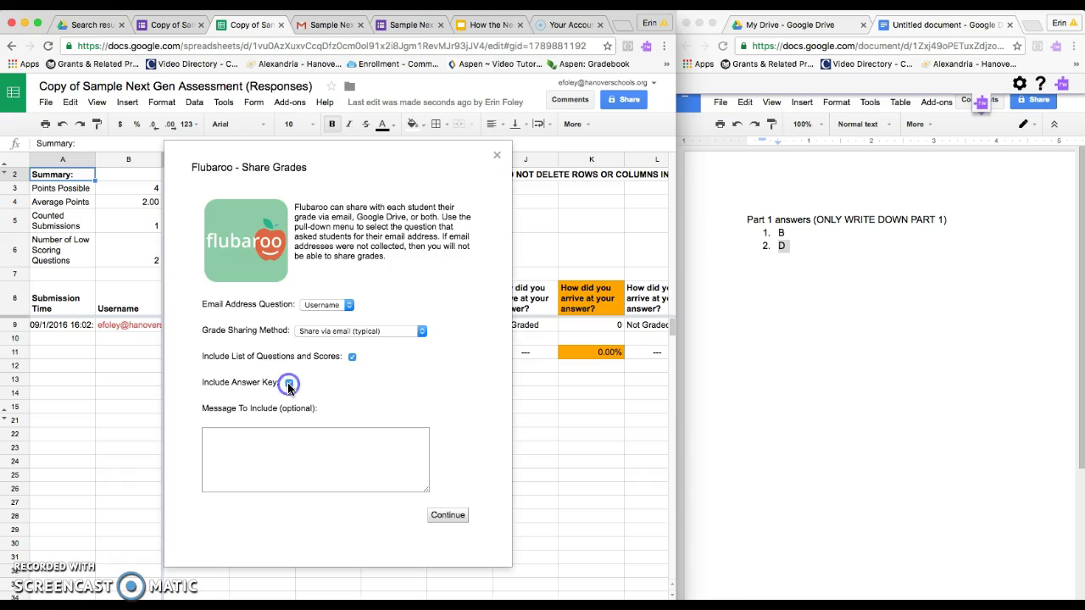
- Add the message "HERE ARE YOUR GRADES.", share the grades by email and dismiss the confirmation
{"action": "left_click", "coordinate": [243, 440]}
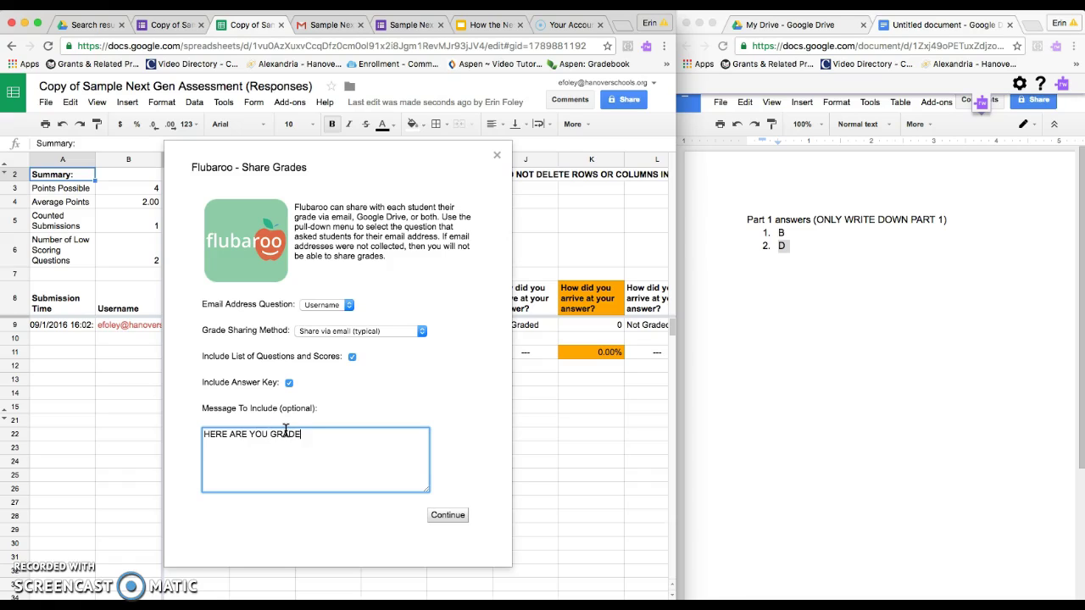
{"action": "left_click", "coordinate": [267, 434]}
{"action": "type", "text": "R"}
{"action": "left_click", "coordinate": [313, 436]}
{"action": "type", "text": "."}
{"action": "left_click", "coordinate": [436, 517]}
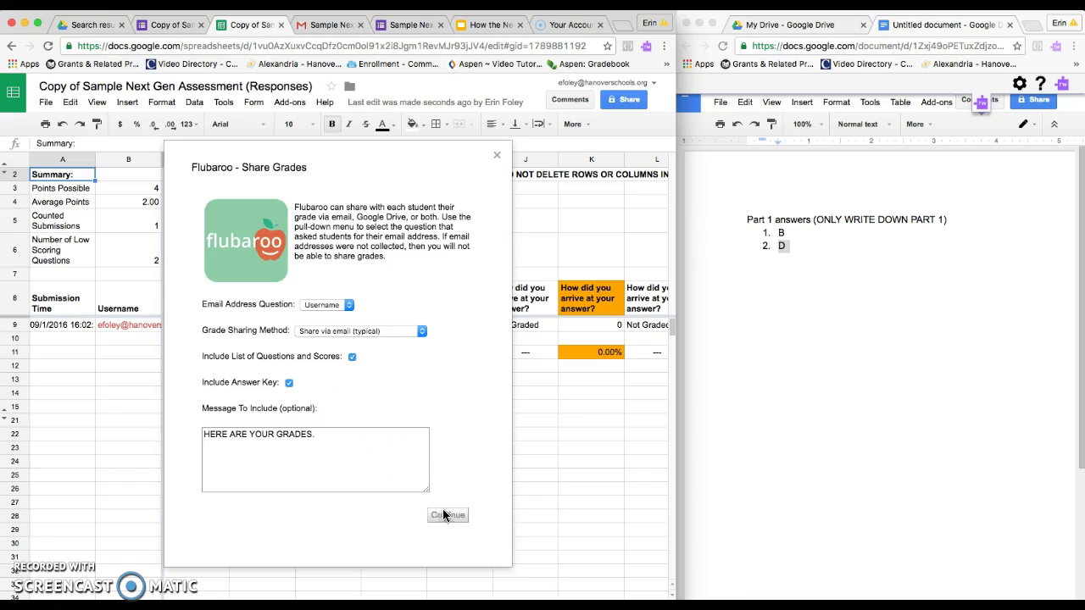
{"action": "left_click", "coordinate": [270, 376]}
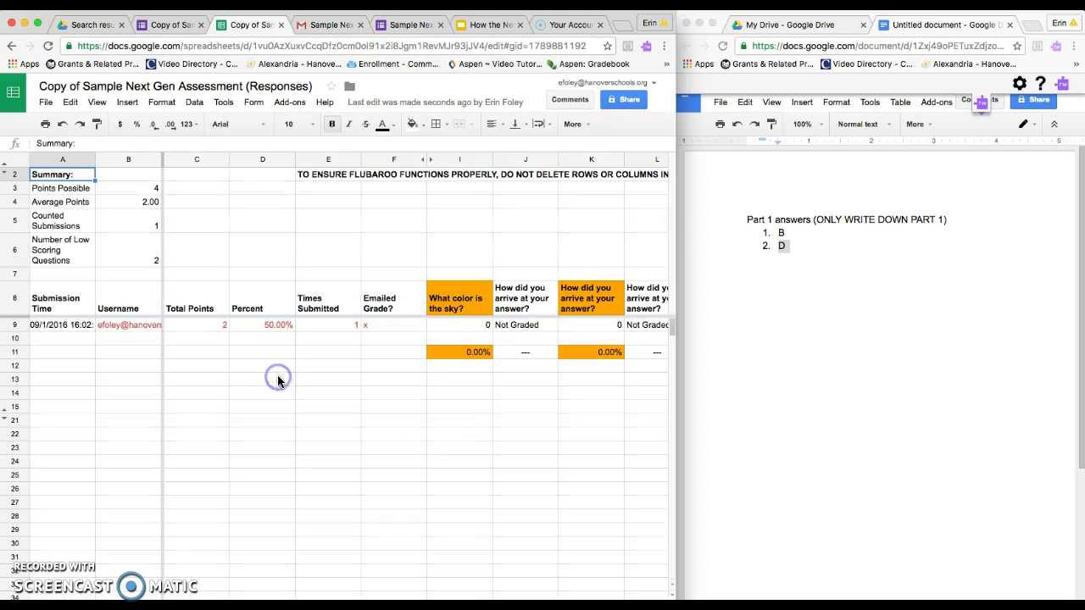
- Switch to Gmail and open the grade email for "Copy of Sample Next Gen Assessment" from the inbox
{"action": "left_click", "coordinate": [328, 26]}
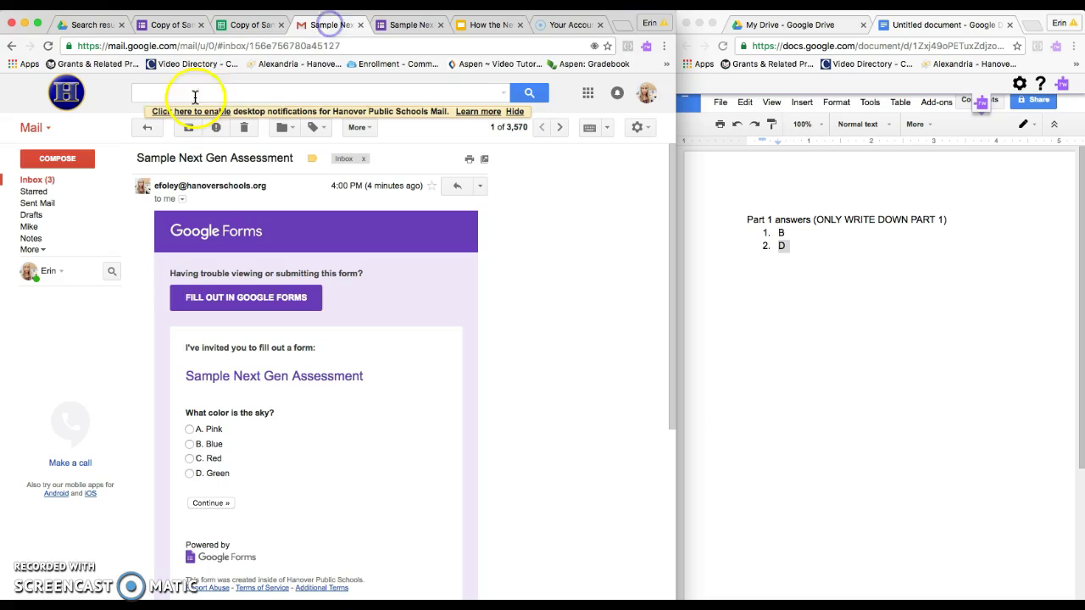
{"action": "left_click", "coordinate": [63, 178]}
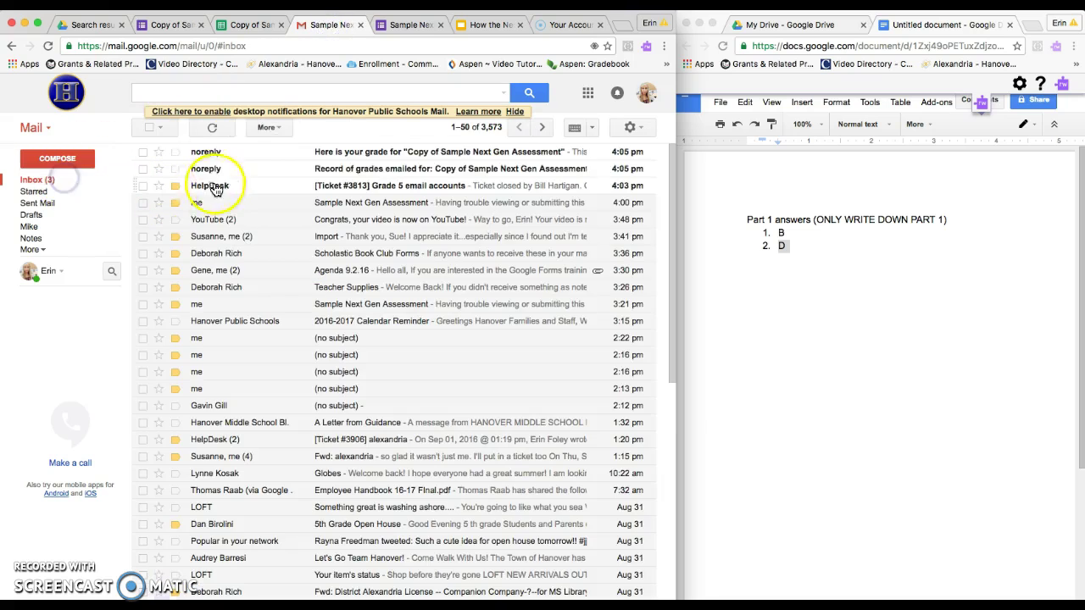
{"action": "left_click", "coordinate": [359, 156]}
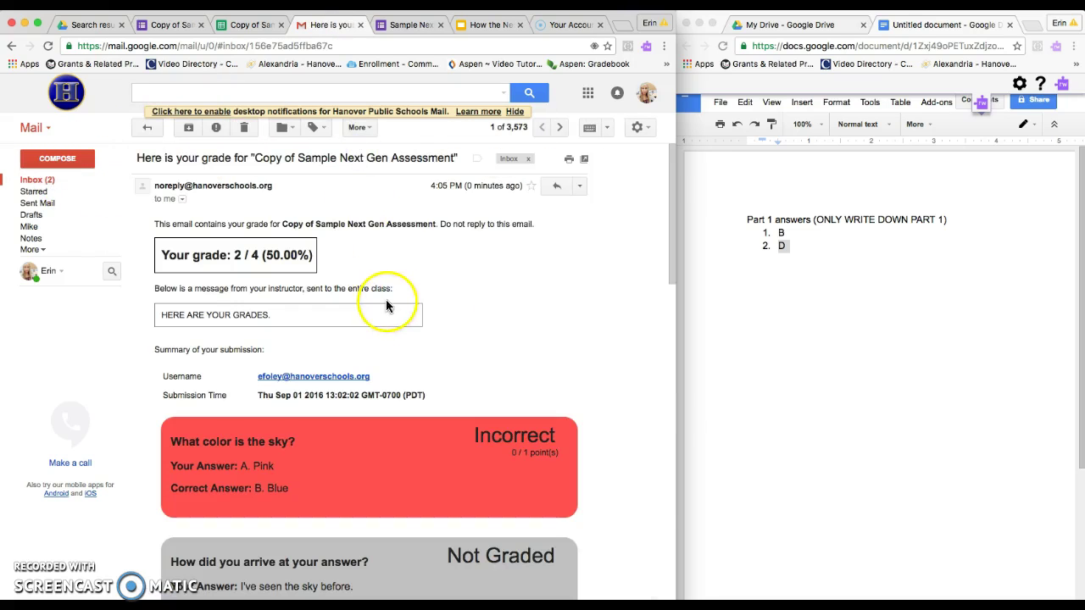
- Examine the grade email's results for the sky question, its follow-ups and the grass question
{"action": "left_click_drag", "start_coordinate": [671, 211], "coordinate": [662, 254]}
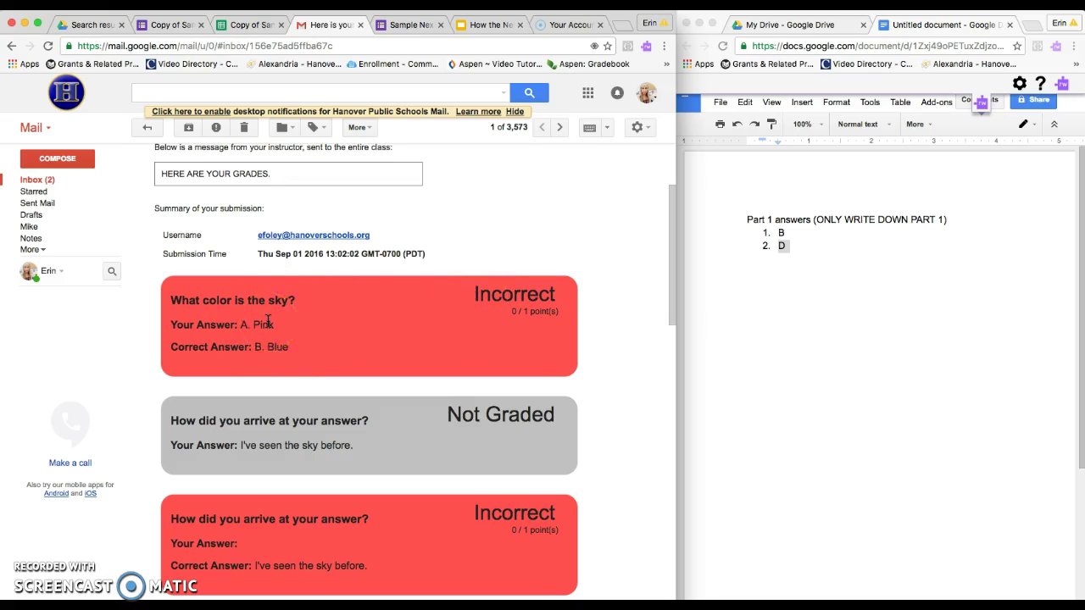
{"action": "left_click_drag", "start_coordinate": [669, 279], "coordinate": [644, 303]}
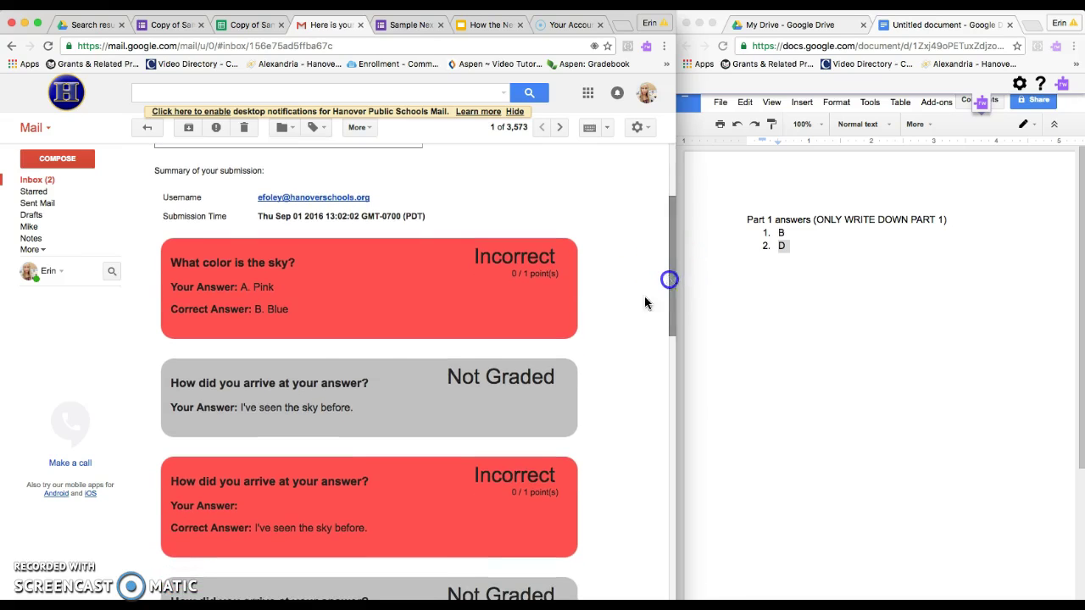
{"action": "left_click_drag", "start_coordinate": [172, 383], "coordinate": [357, 410]}
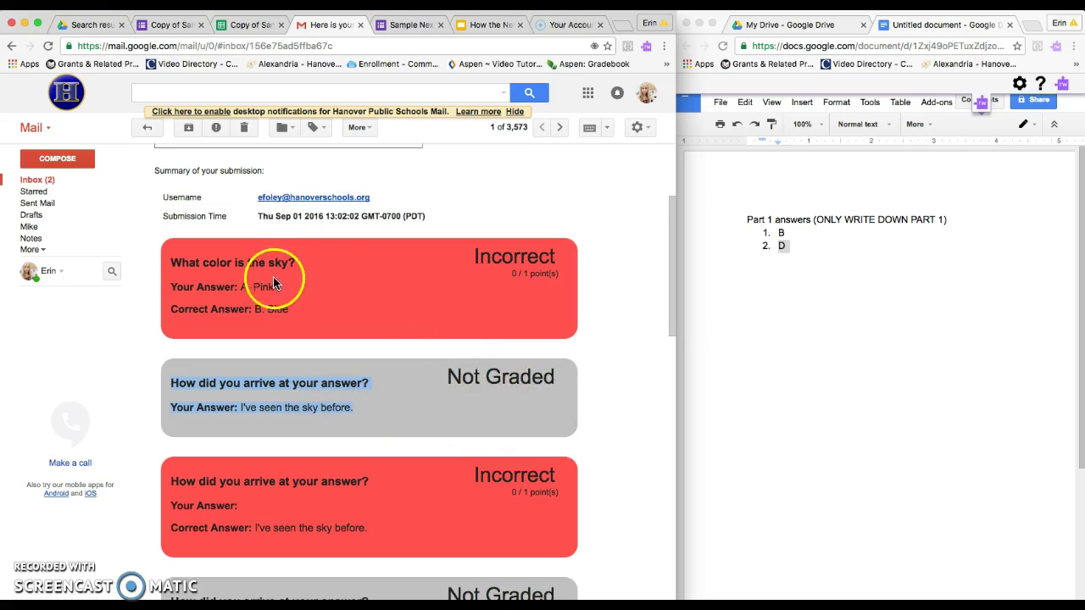
{"action": "mouse_move", "coordinate": [670, 251]}
{"action": "left_mouse_down"}
{"action": "mouse_move", "coordinate": [631, 481]}
{"action": "mouse_move", "coordinate": [670, 208]}
{"action": "mouse_move", "coordinate": [670, 267]}
{"action": "left_mouse_up"}
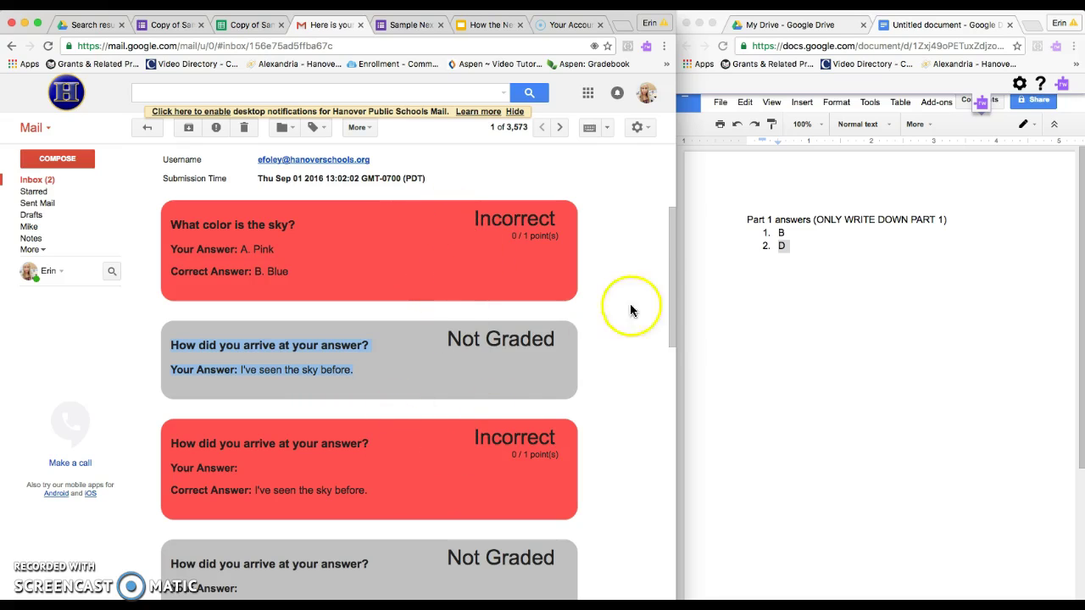
{"action": "left_click_drag", "start_coordinate": [670, 293], "coordinate": [643, 404]}
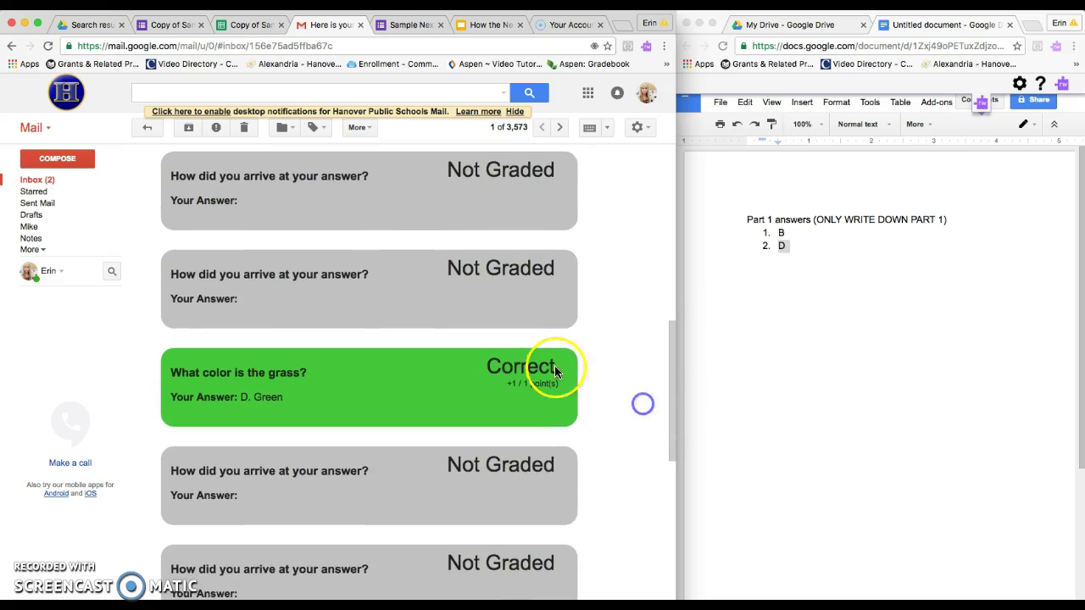